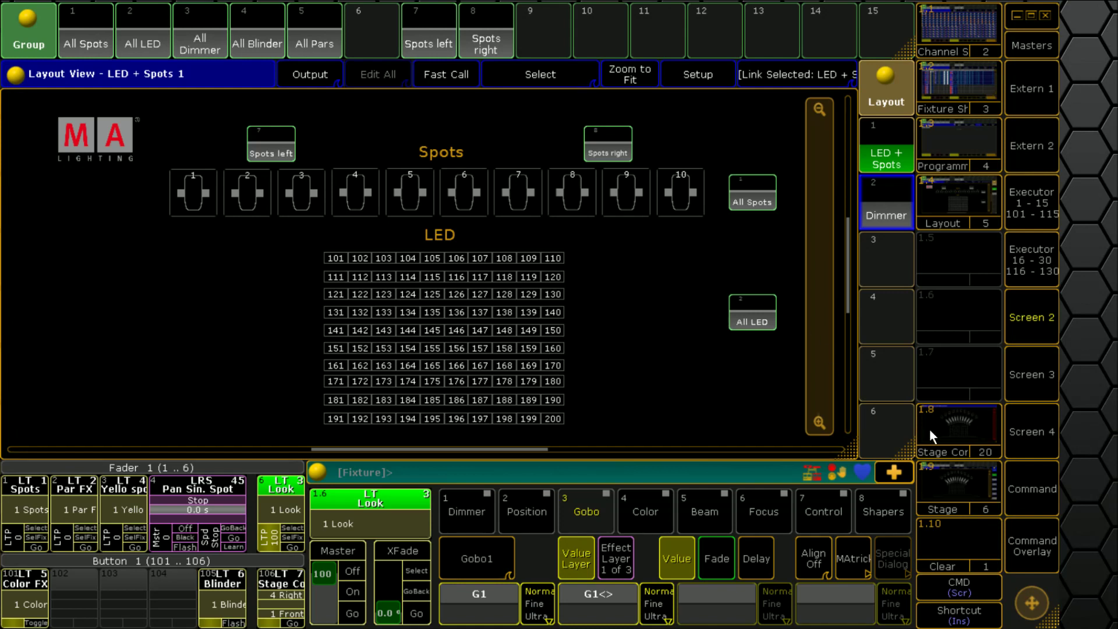
Step: Switch the console screen from the layout view to the Command view
{"action": "left_click", "coordinate": [1029, 499]}
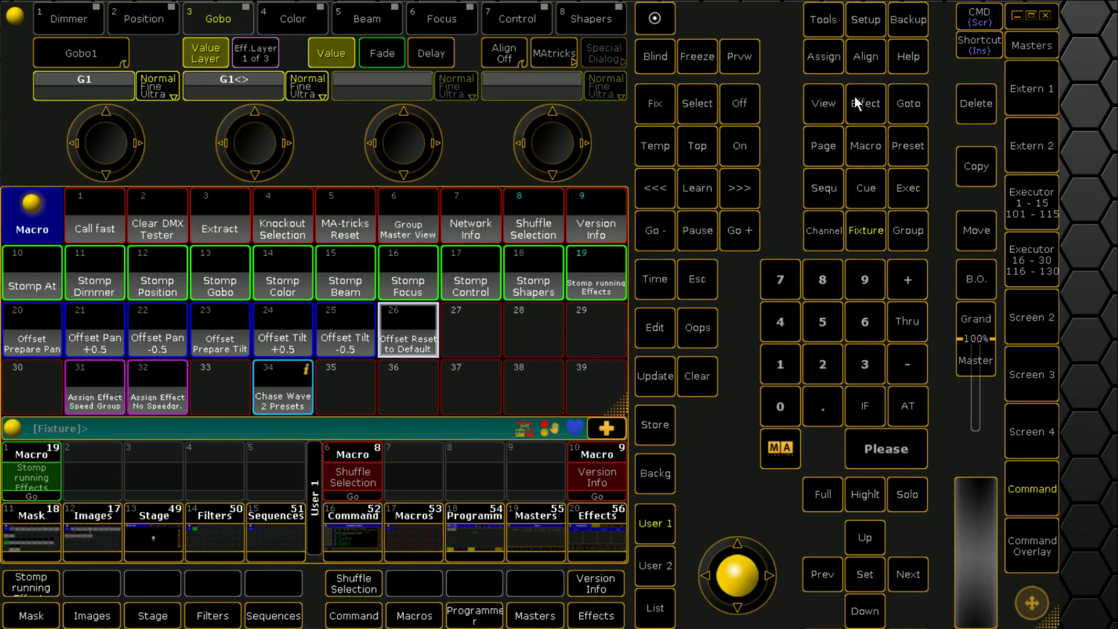
Step: Open MA Network Control from Setup to read the session's master IP, 10.0.0.44
{"action": "left_click", "coordinate": [865, 35]}
{"action": "left_click", "coordinate": [820, 86]}
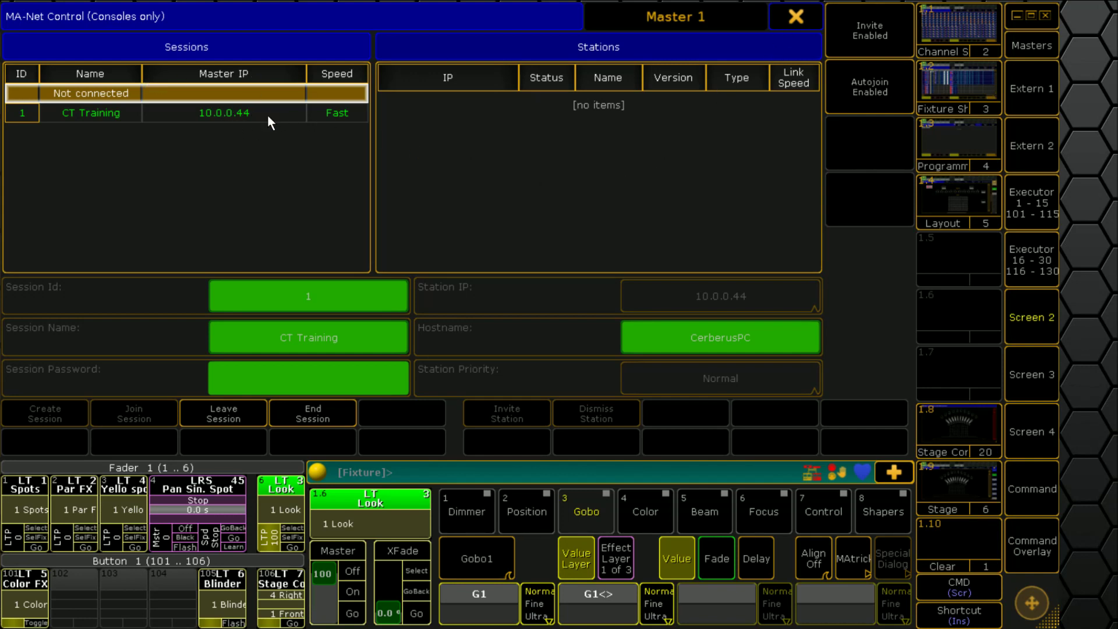
Step: Close MA-Net Control and load 10.0.0.44 in Chrome's address bar
{"action": "left_click", "coordinate": [796, 18]}
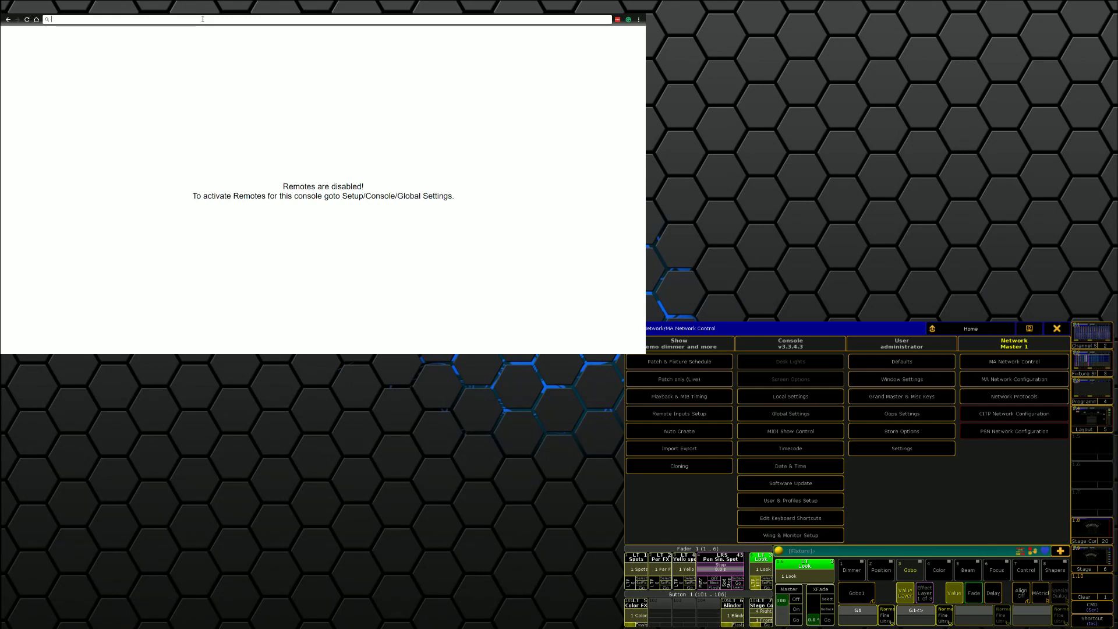
{"action": "type", "text": "10.0.0.4"}
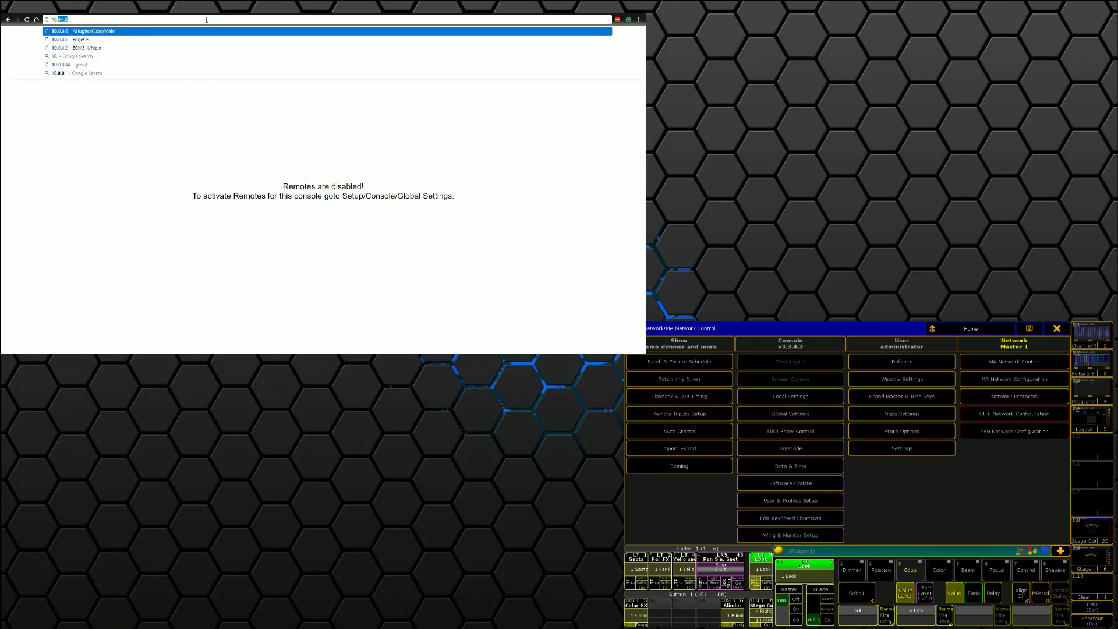
{"action": "type", "text": "4"}
{"action": "key", "text": "Delete"}
{"action": "key", "text": "Return"}
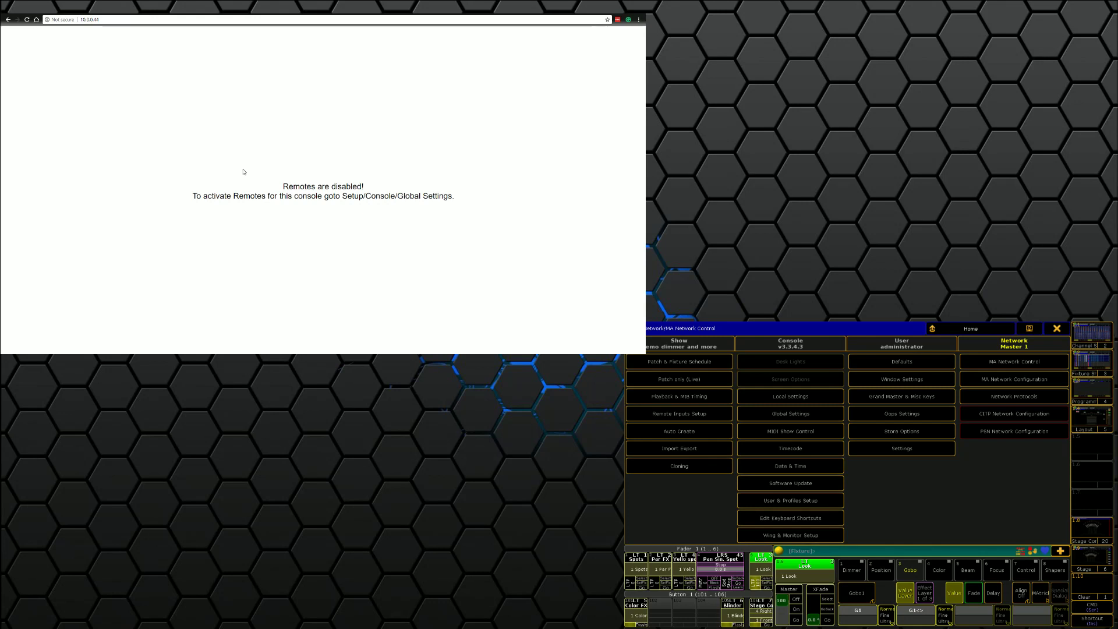
Step: Set Remotes to Login Enabled in the console's Global Settings
{"action": "left_click", "coordinate": [777, 415]}
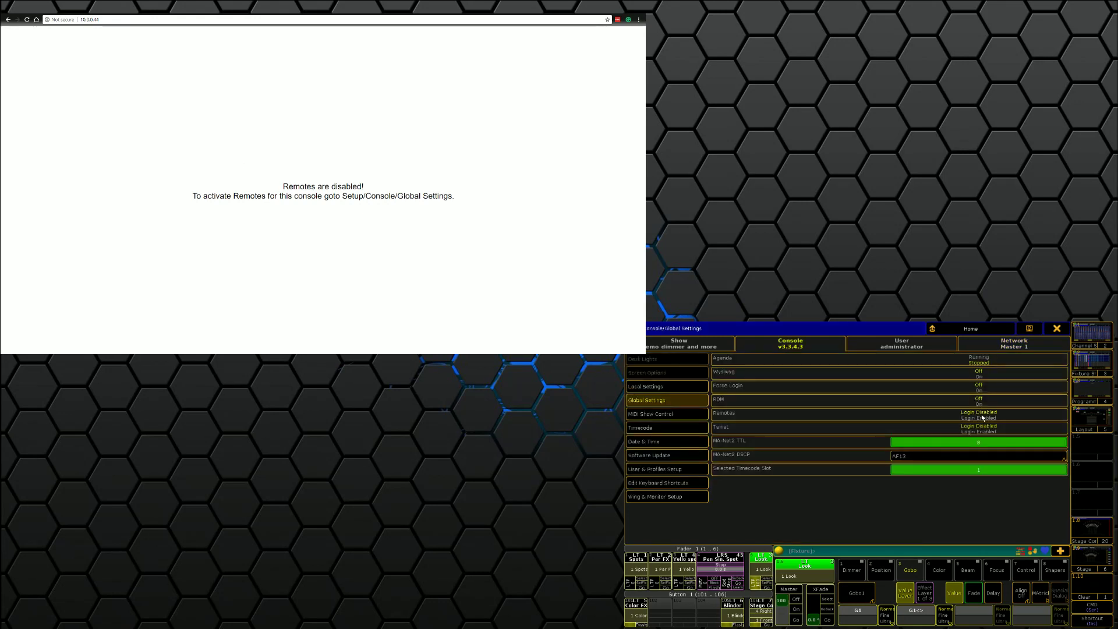
{"action": "left_click", "coordinate": [984, 418]}
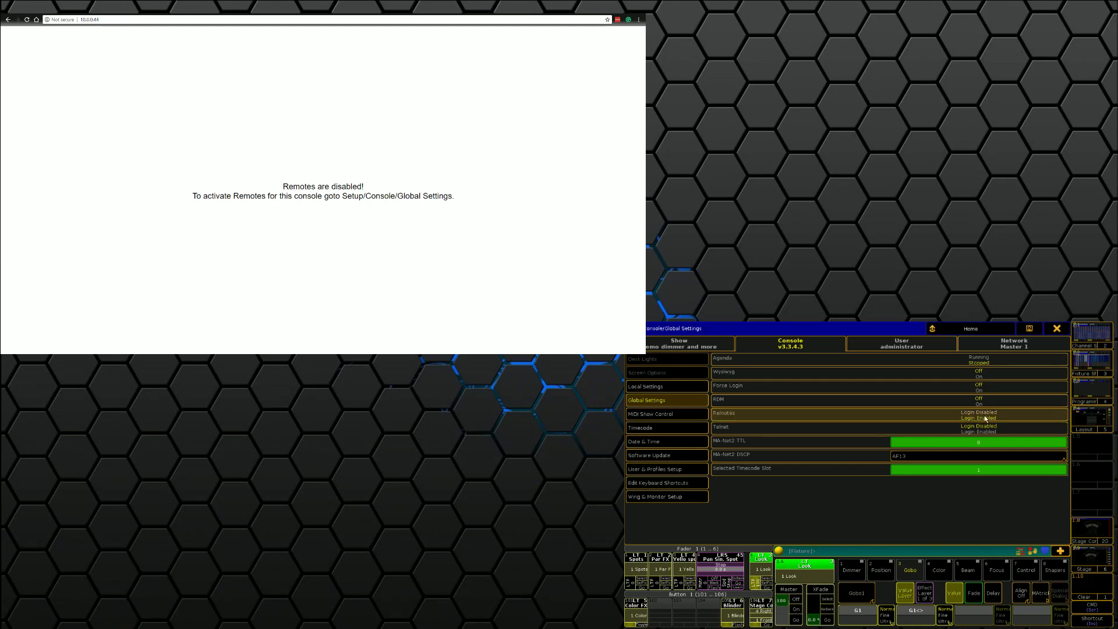
{"action": "left_click", "coordinate": [1057, 331]}
{"action": "left_click", "coordinate": [1047, 336]}
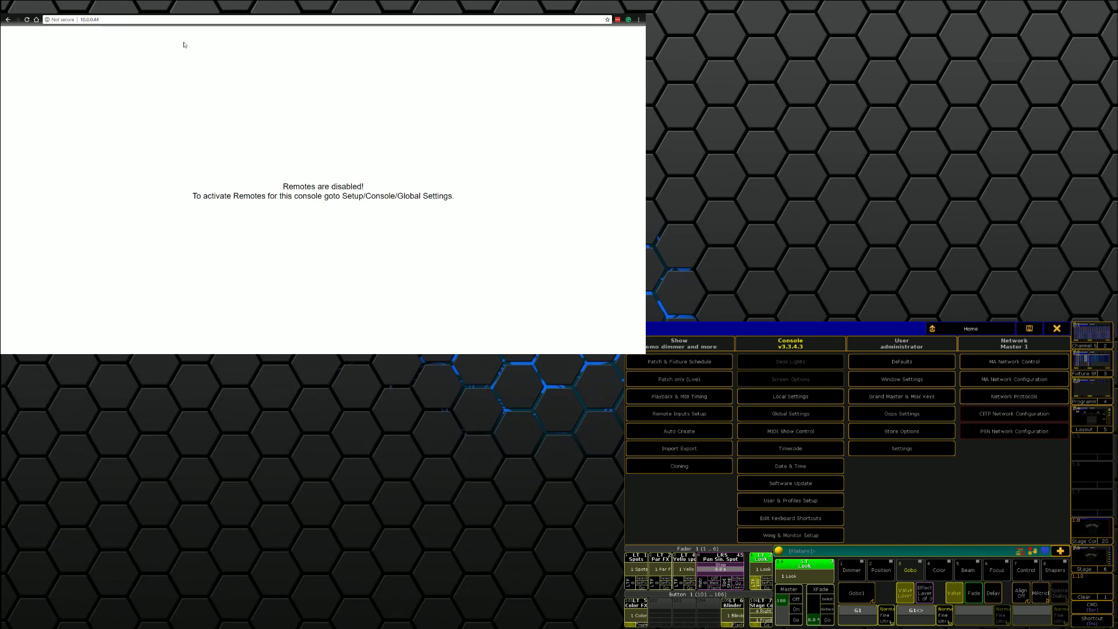
Step: Reload the 10.0.0.44 page in Chrome to reach the web remote login prompt
{"action": "left_click", "coordinate": [183, 19]}
{"action": "key", "text": "Return"}
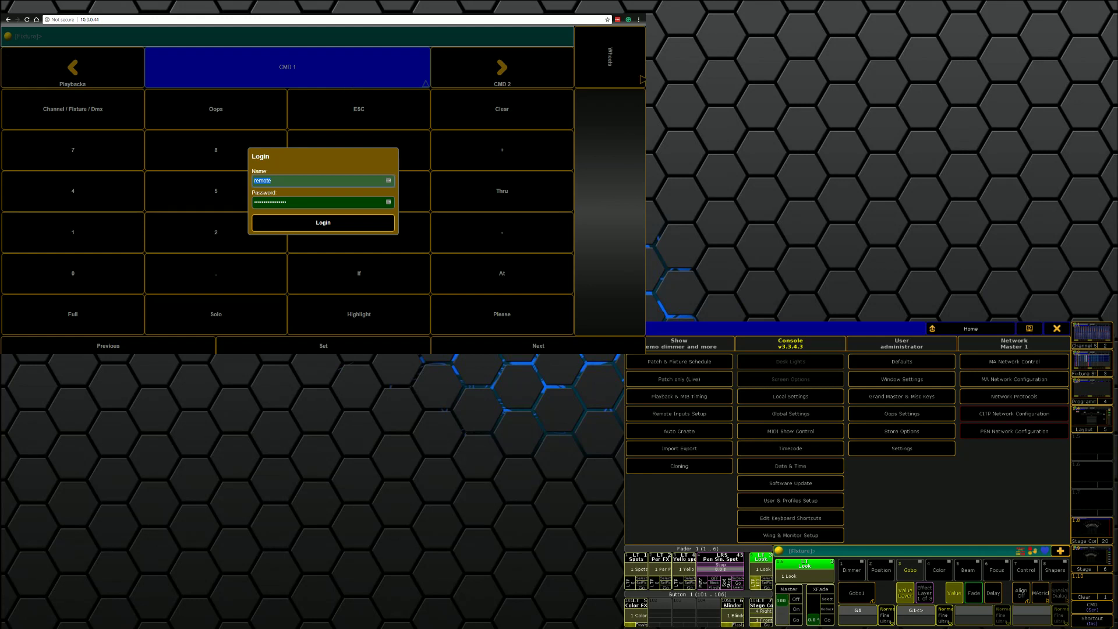
{"action": "left_click", "coordinate": [804, 508]}
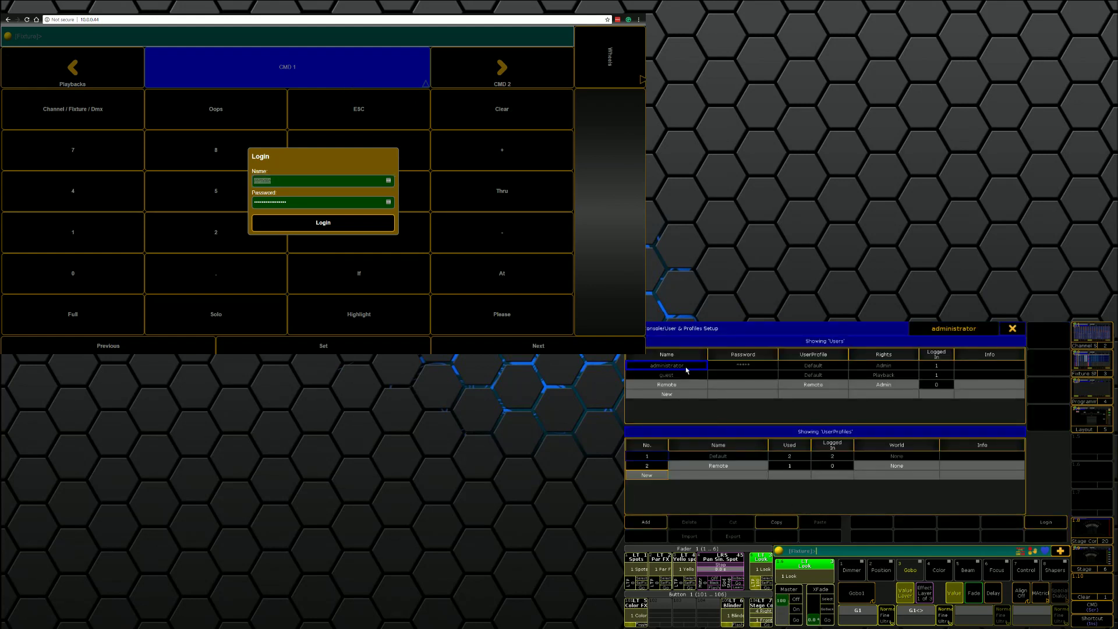
Step: Delete the Remote user and the Remote user profile
{"action": "left_click", "coordinate": [668, 387]}
{"action": "left_click", "coordinate": [681, 523]}
{"action": "left_click", "coordinate": [718, 466]}
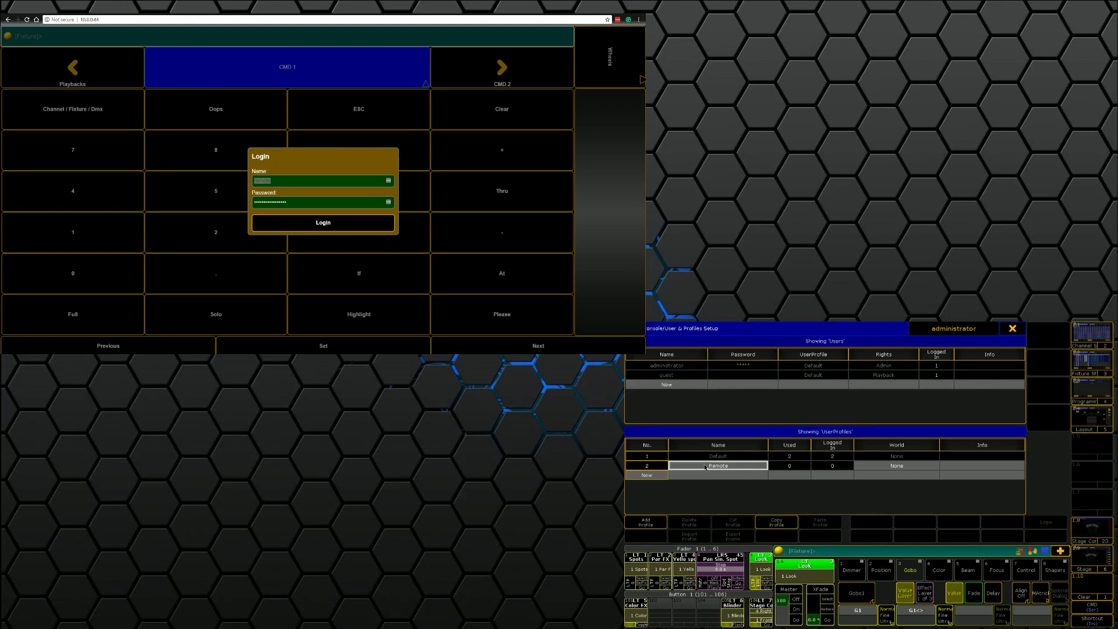
{"action": "left_click", "coordinate": [690, 523]}
Step: Enter the administrator name and its password, then add a new user, NewUser
{"action": "left_click", "coordinate": [667, 365]}
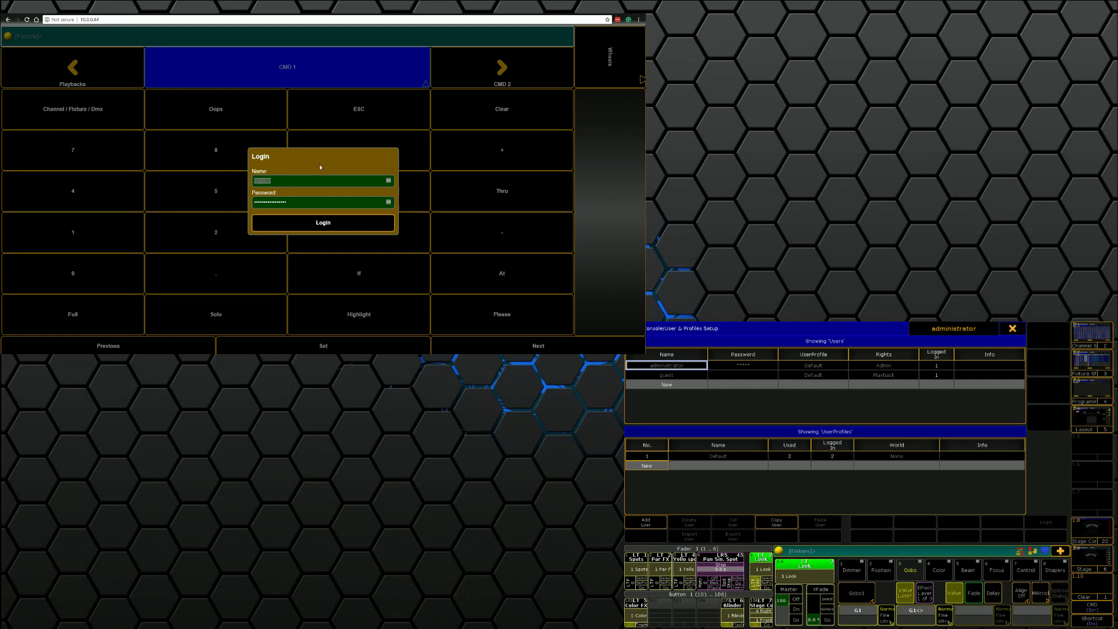
{"action": "type", "text": "a"}
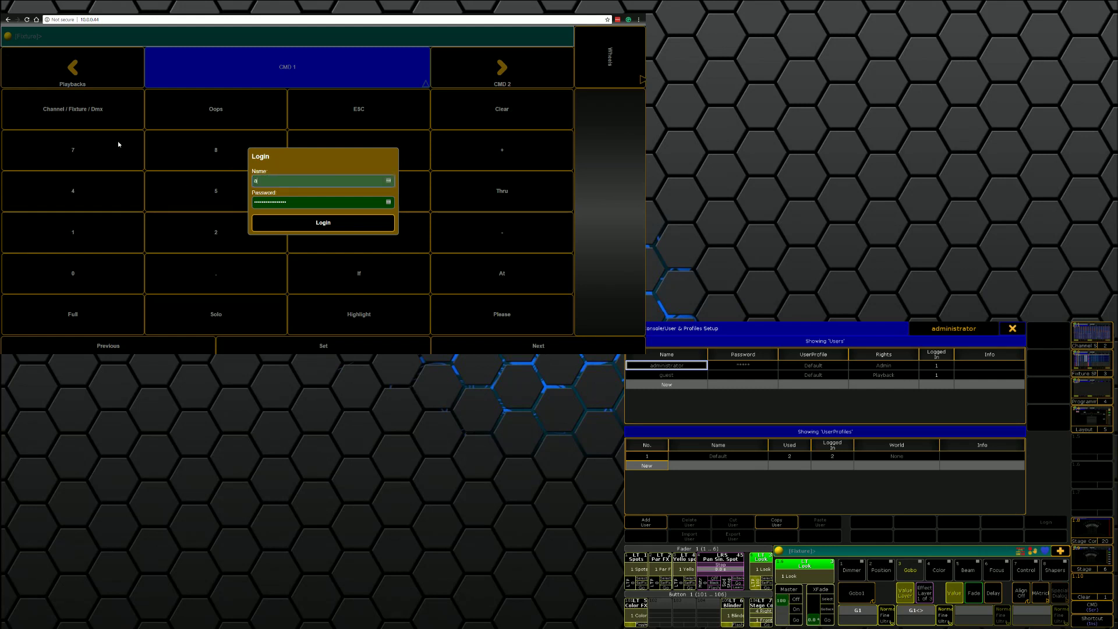
{"action": "type", "text": "dministrator"}
{"action": "key", "text": "Tab"}
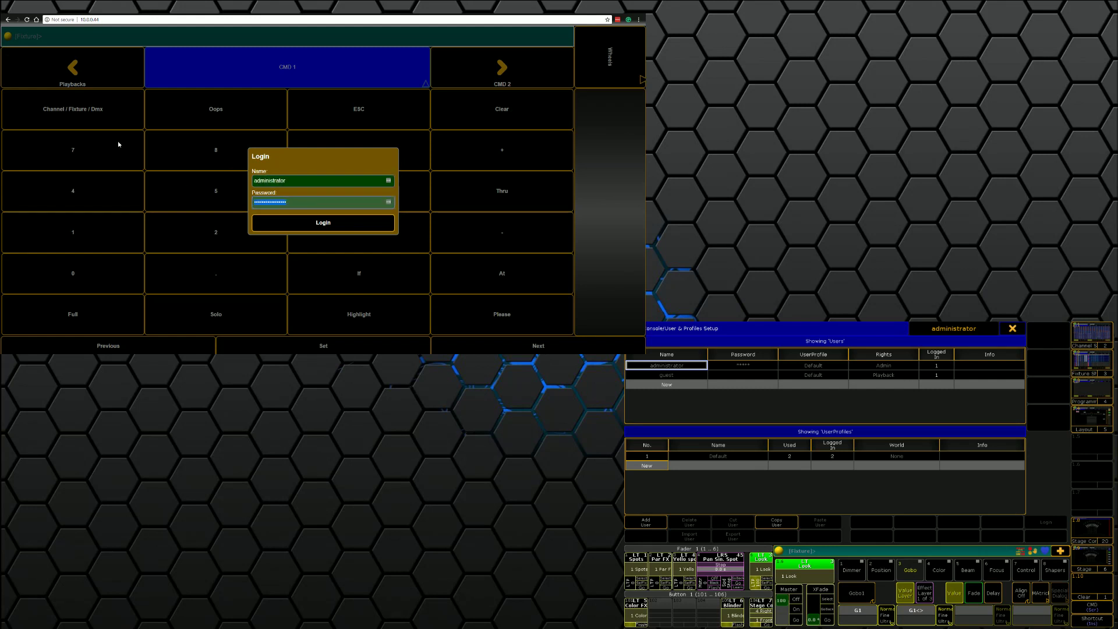
{"action": "type", "text": "adm"}
{"action": "left_click", "coordinate": [661, 388]}
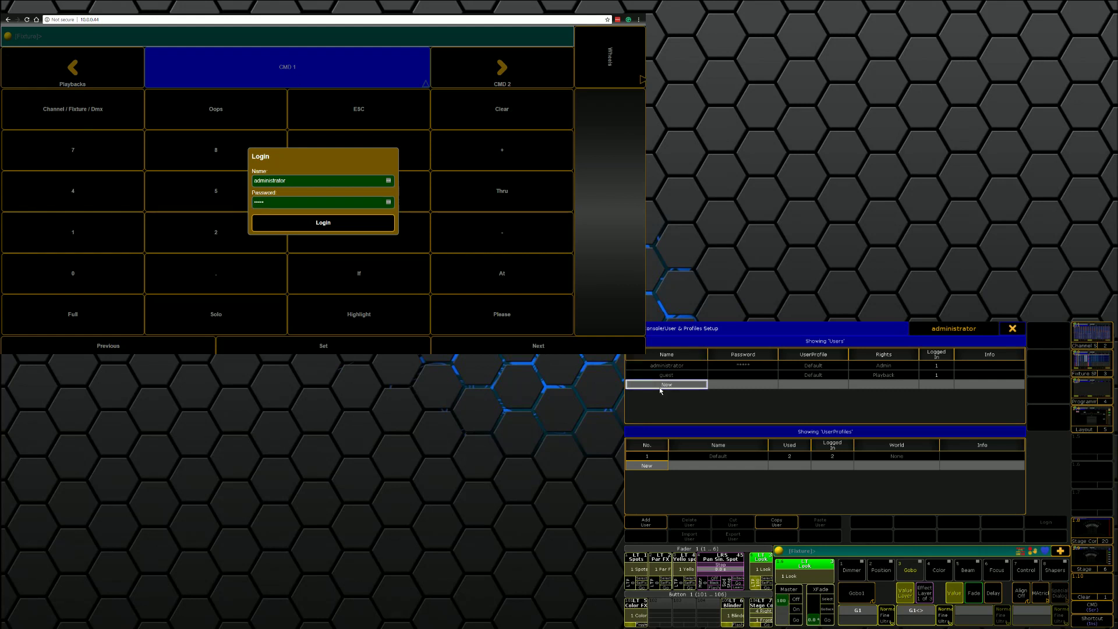
{"action": "left_click", "coordinate": [661, 385]}
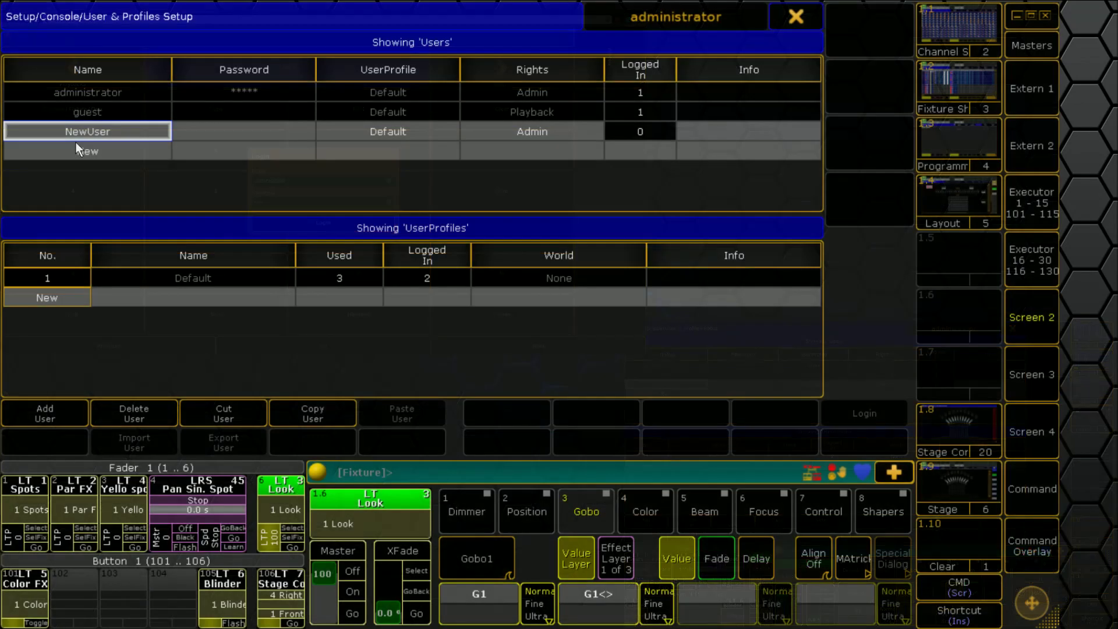
Step: Rename the new user to 'remote' and give it a password
{"action": "left_click", "coordinate": [76, 135]}
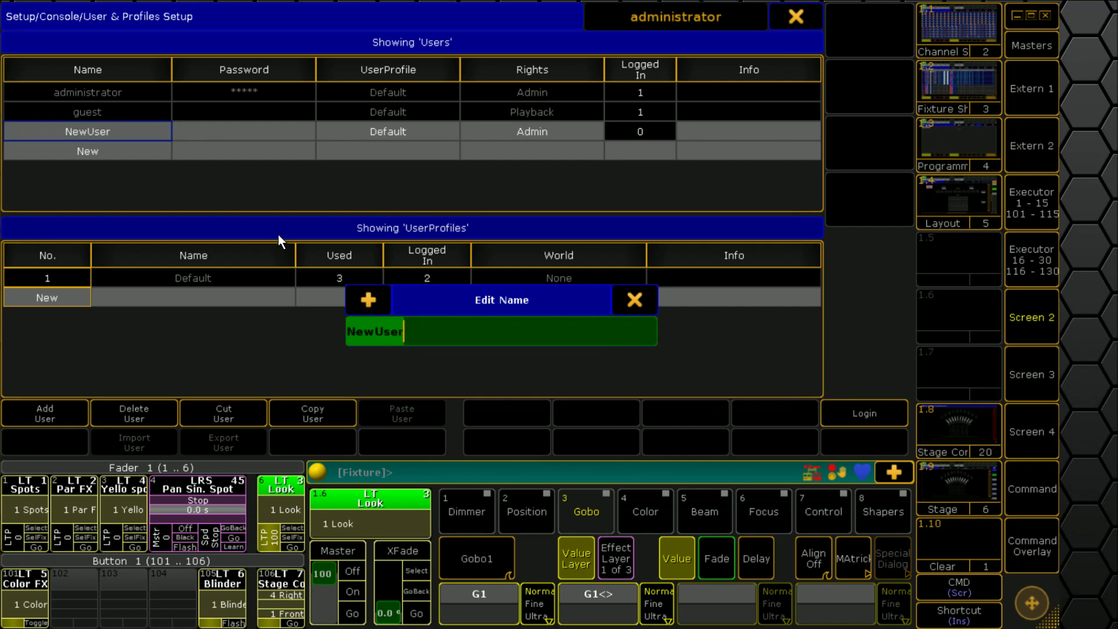
{"action": "type", "text": "remote"}
{"action": "key", "text": "Return"}
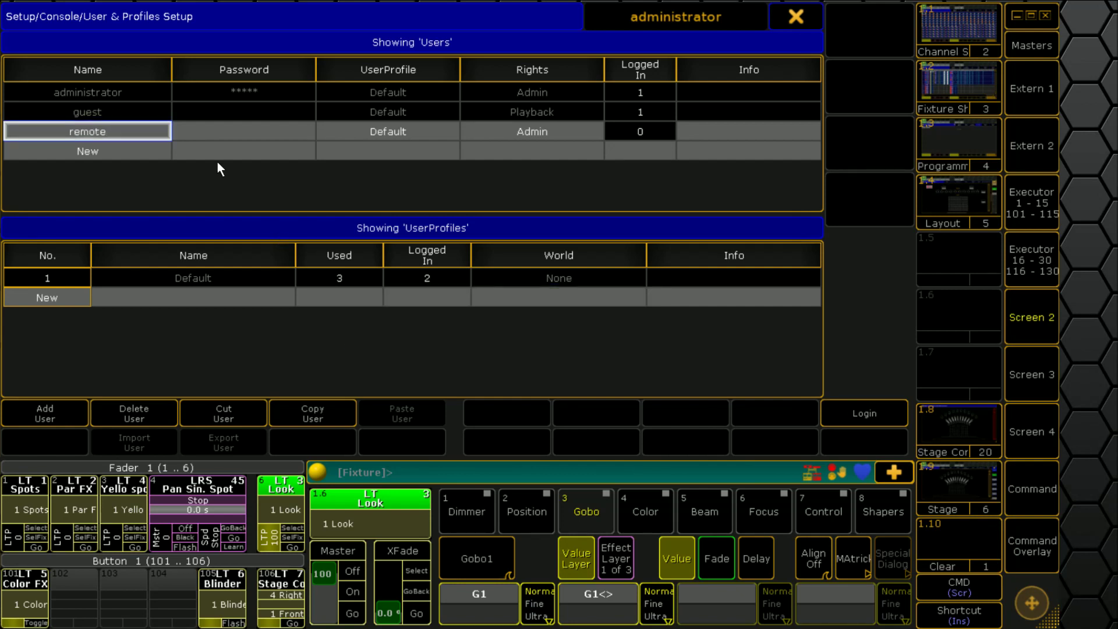
{"action": "left_click", "coordinate": [213, 130]}
{"action": "type", "text": "r"}
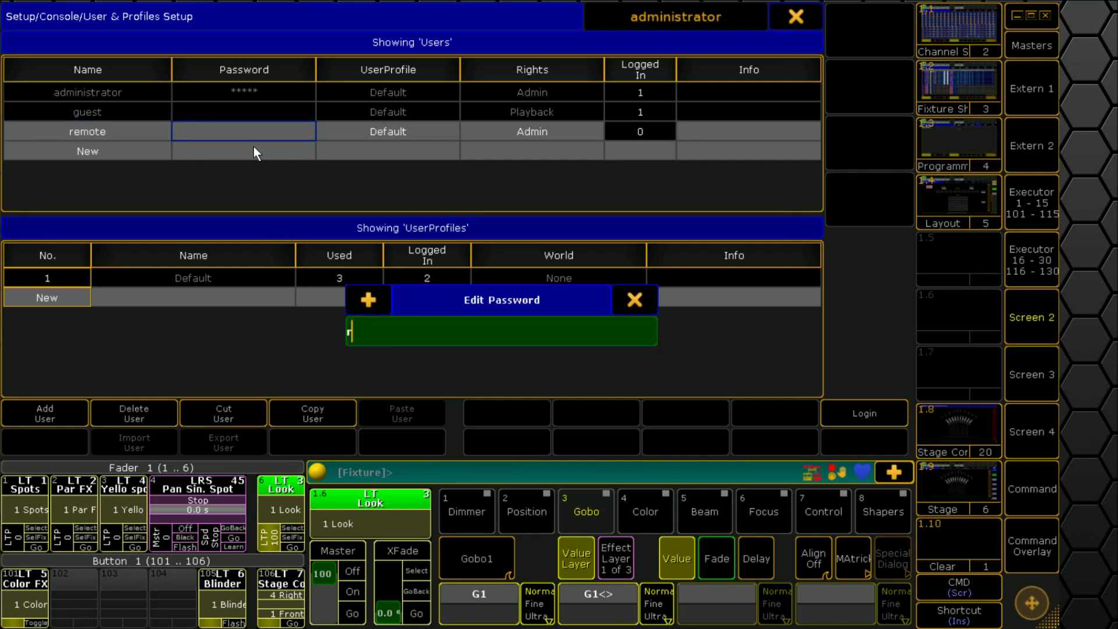
{"action": "type", "text": "emote"}
{"action": "key", "text": "Return"}
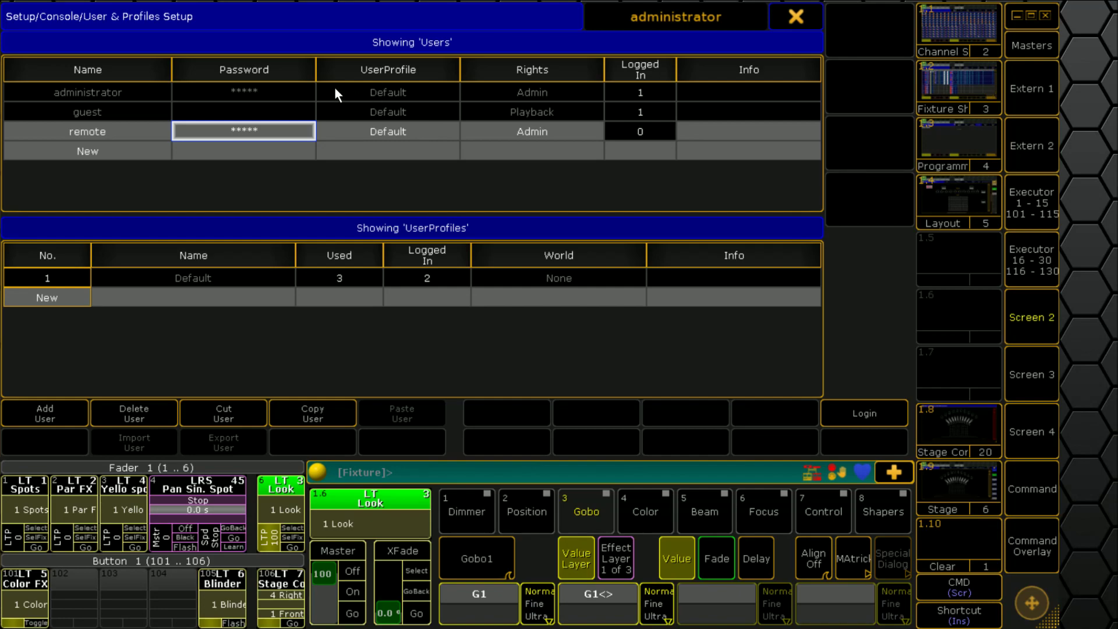
Step: Log in to the web remote as user remote with its password and dismiss the save-password prompt
{"action": "left_click", "coordinate": [798, 19]}
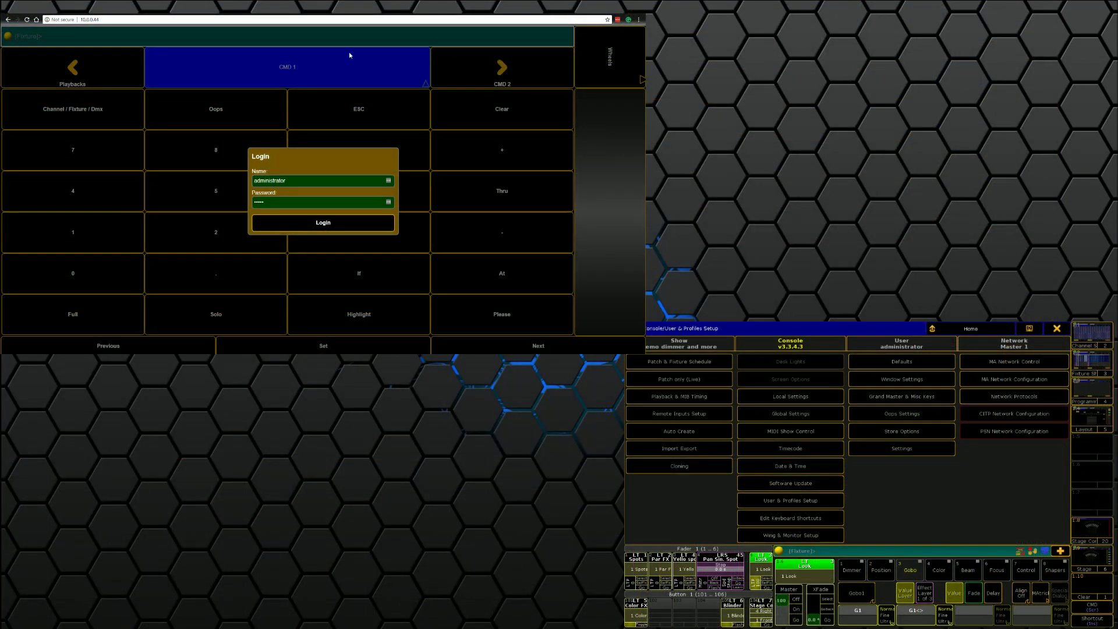
{"action": "left_click_drag", "start_coordinate": [294, 180], "coordinate": [192, 173]}
{"action": "type", "text": "remote"}
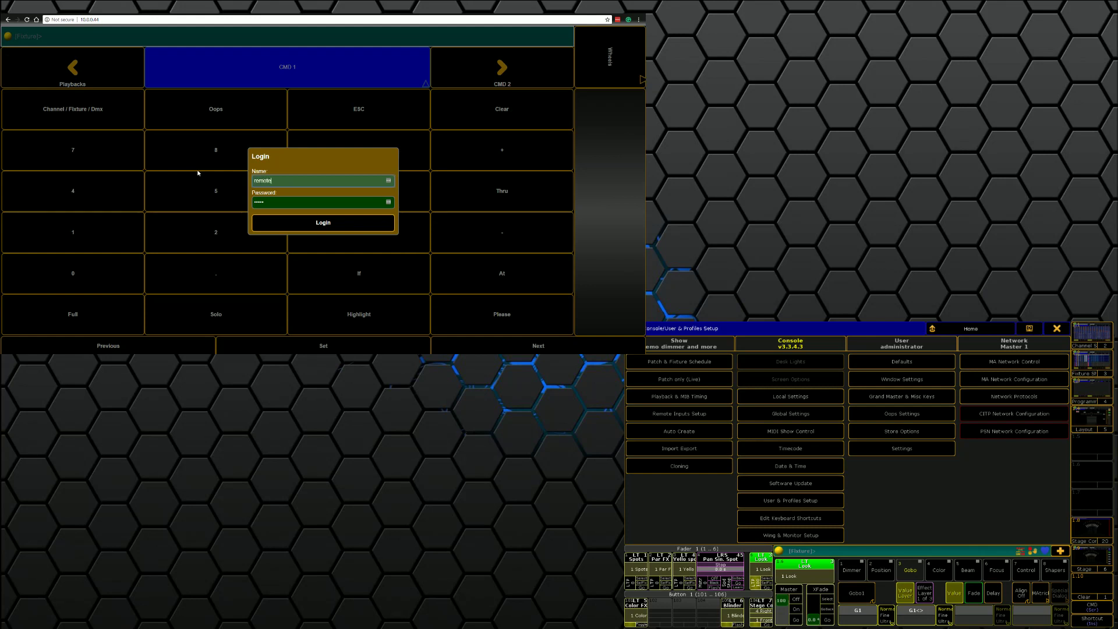
{"action": "key", "text": "Tab"}
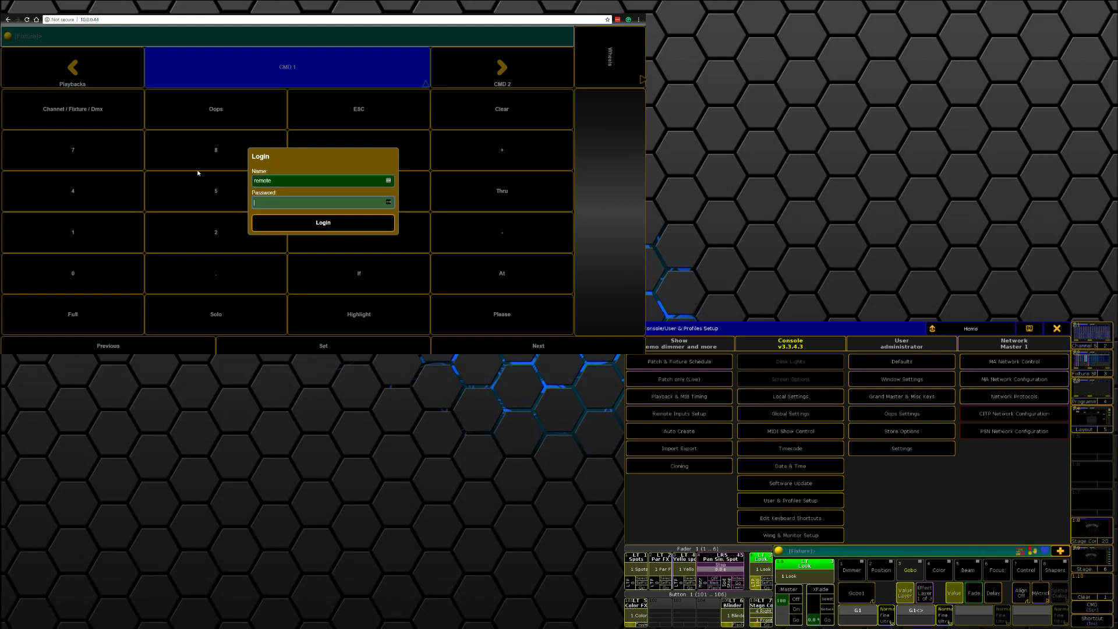
{"action": "key", "text": "Return"}
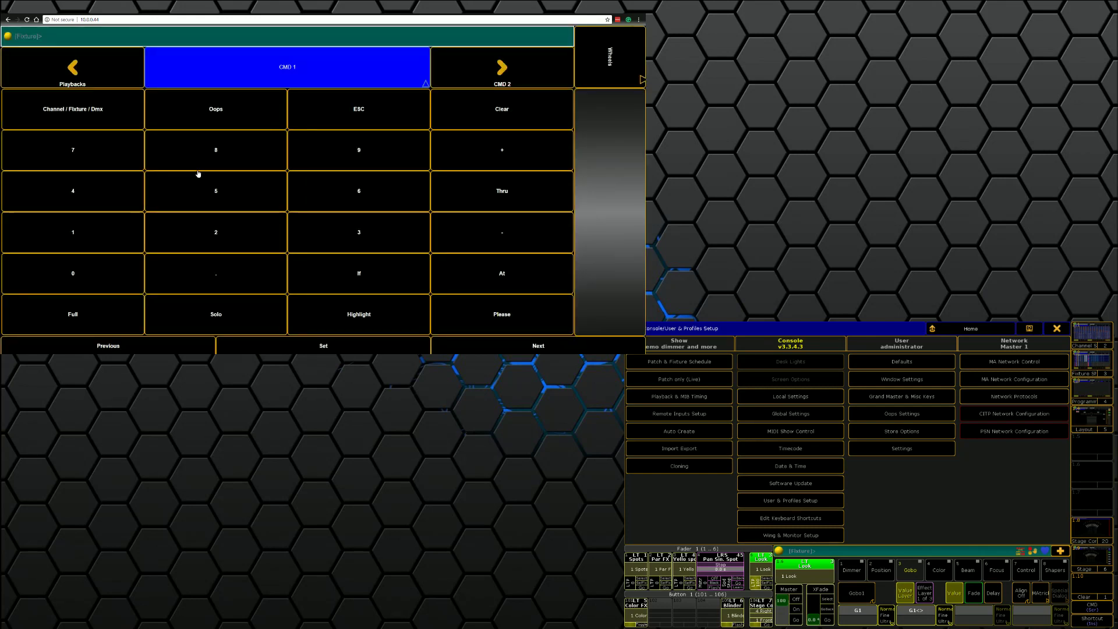
{"action": "left_click", "coordinate": [1066, 330]}
{"action": "left_click", "coordinate": [589, 77]}
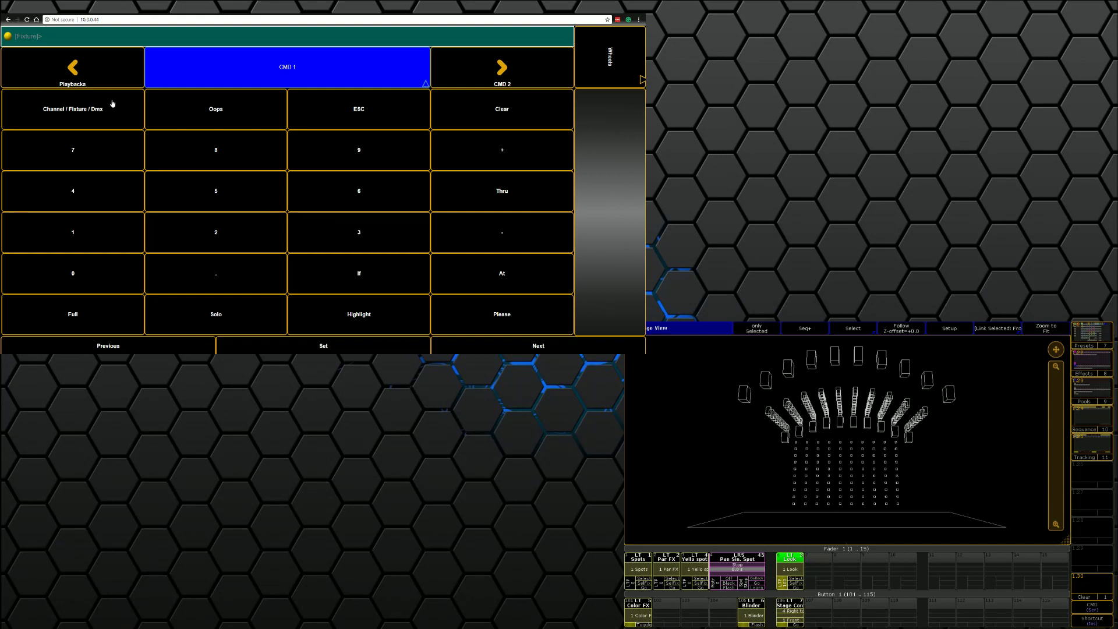
Step: Select fixtures 1 Thru 10 from the web remote keypad
{"action": "left_click", "coordinate": [67, 109]}
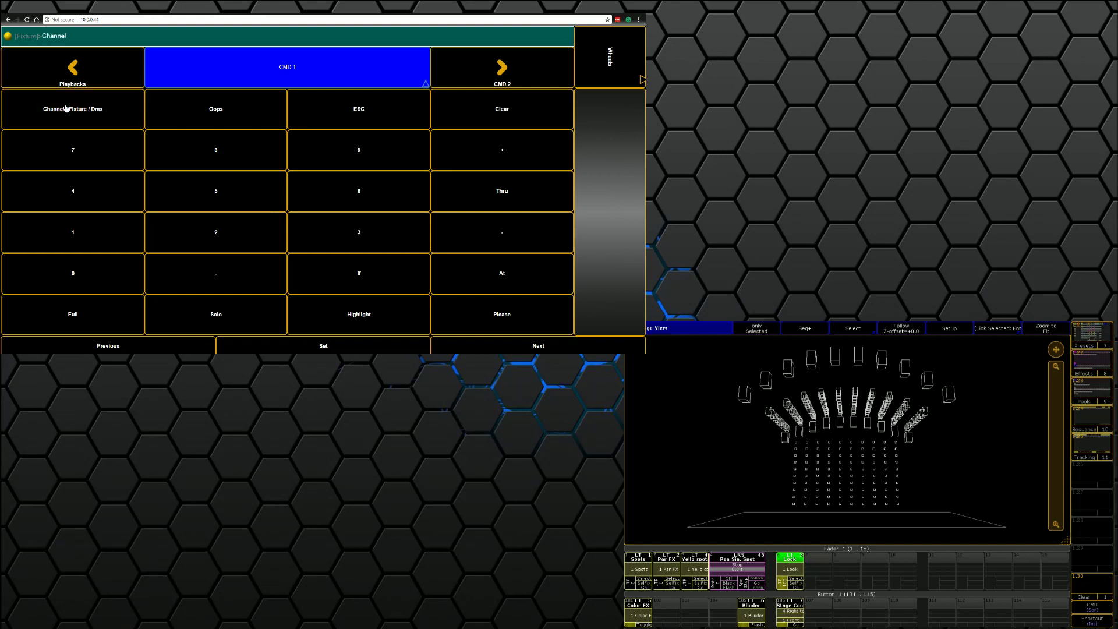
{"action": "left_click", "coordinate": [69, 240]}
{"action": "left_click", "coordinate": [480, 204]}
{"action": "left_click", "coordinate": [78, 239]}
{"action": "left_click", "coordinate": [82, 273]}
{"action": "left_click", "coordinate": [490, 319]}
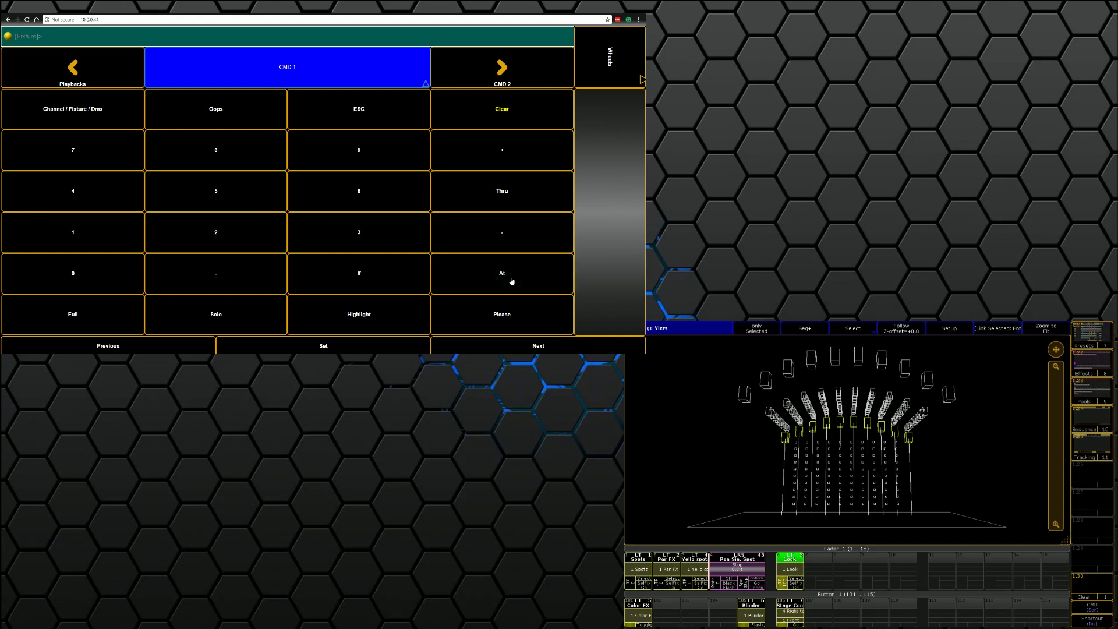
Step: Tilt the selected fixtures to 16.3 and change their colour to Orange
{"action": "left_click", "coordinate": [617, 72]}
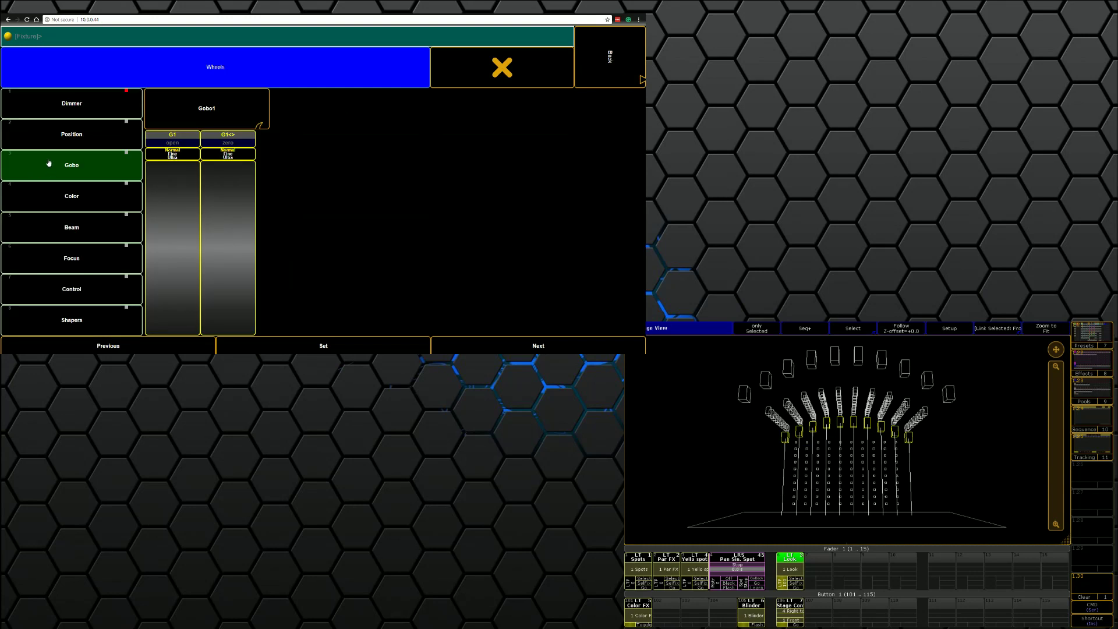
{"action": "left_click", "coordinate": [69, 138]}
{"action": "left_click_drag", "start_coordinate": [228, 263], "coordinate": [271, 95]}
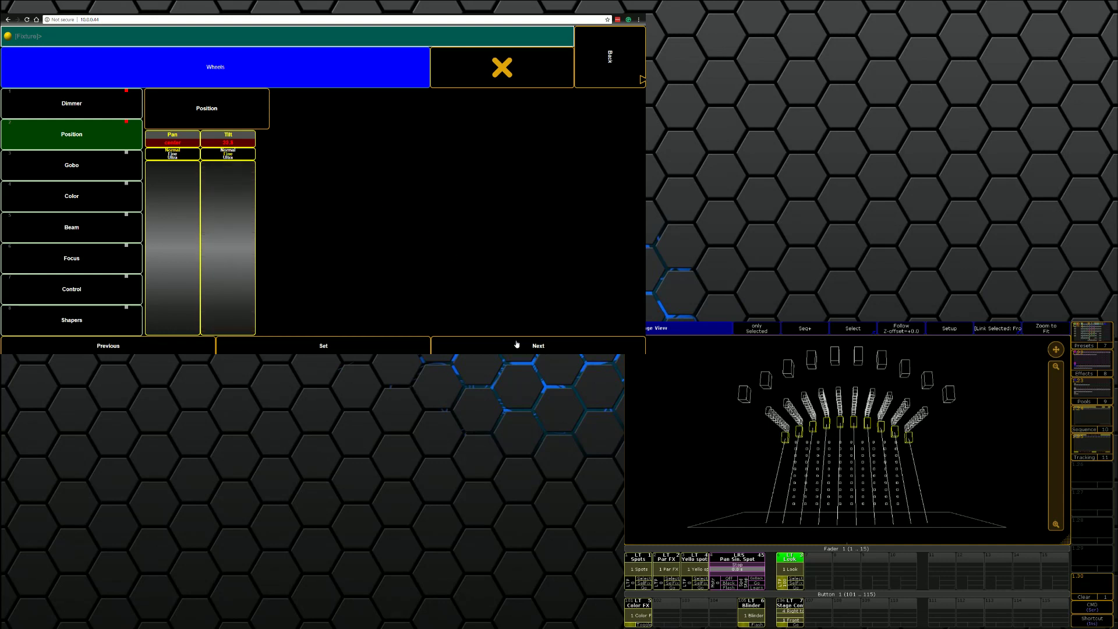
{"action": "left_click", "coordinate": [82, 203]}
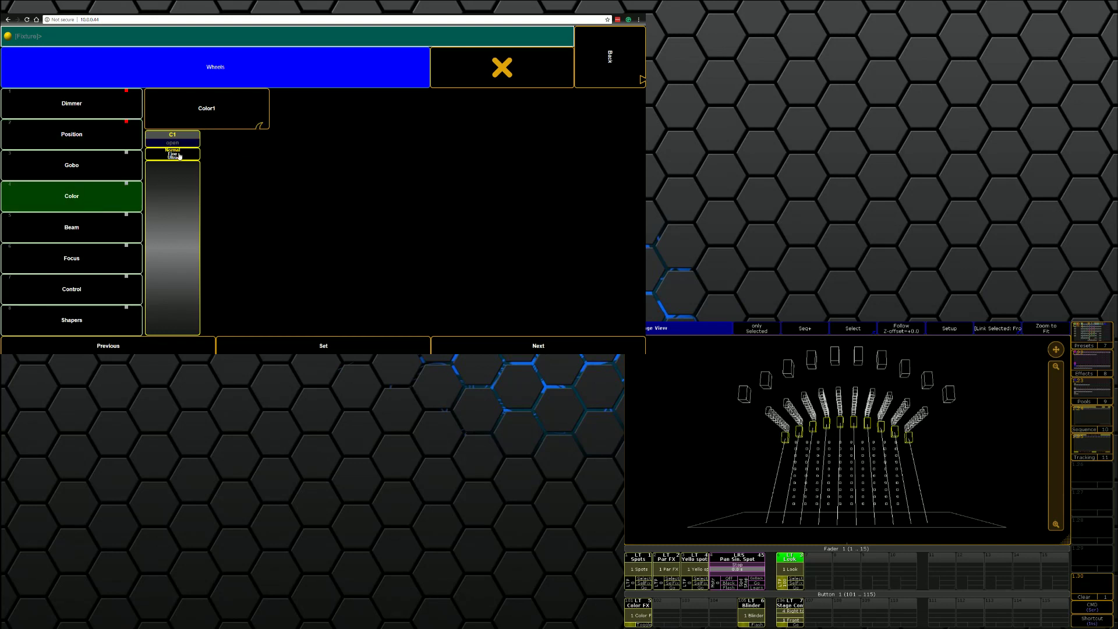
{"action": "left_click_drag", "start_coordinate": [174, 165], "coordinate": [178, 229]}
{"action": "left_click", "coordinate": [68, 137]}
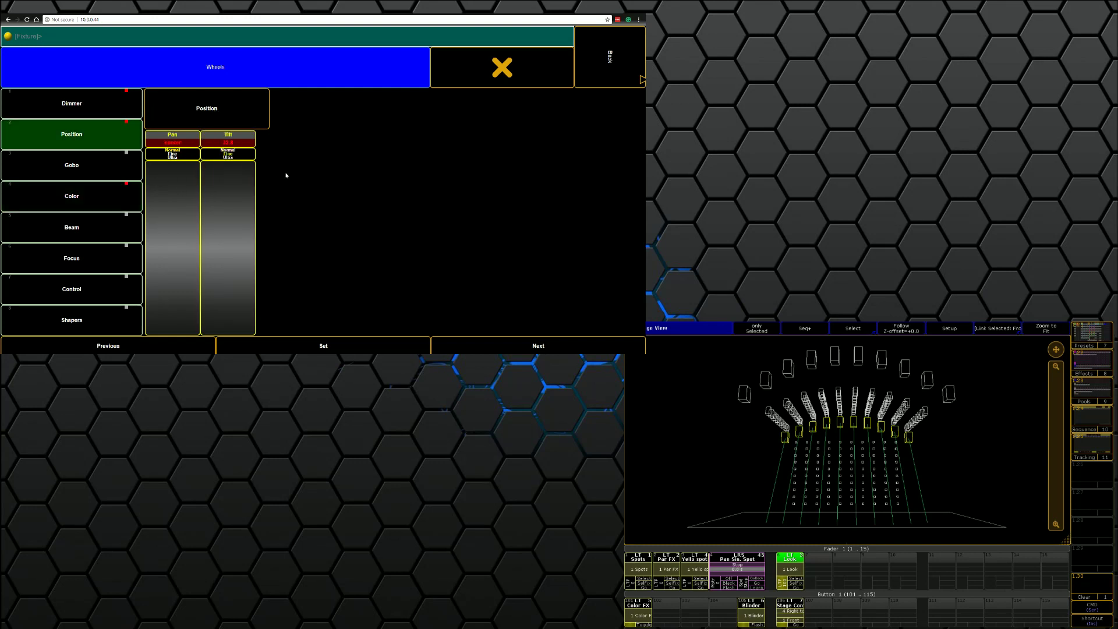
Step: Turn on Highlight and pan fixtures one by one with Next, to values like 43.0, 35.0 and 22.5
{"action": "left_click", "coordinate": [596, 71]}
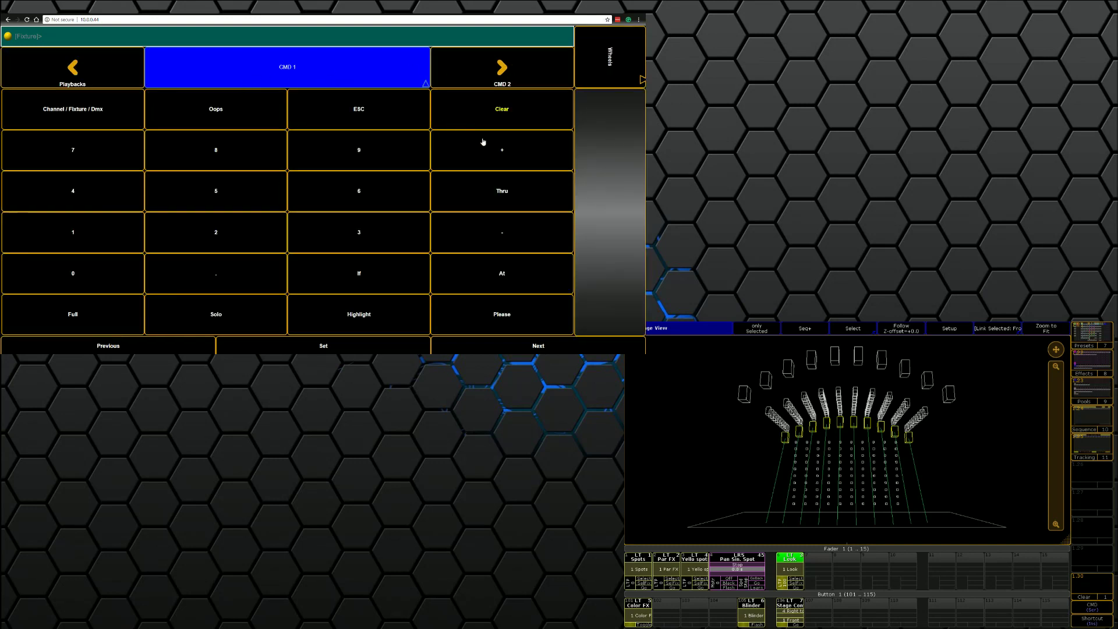
{"action": "left_click", "coordinate": [344, 320]}
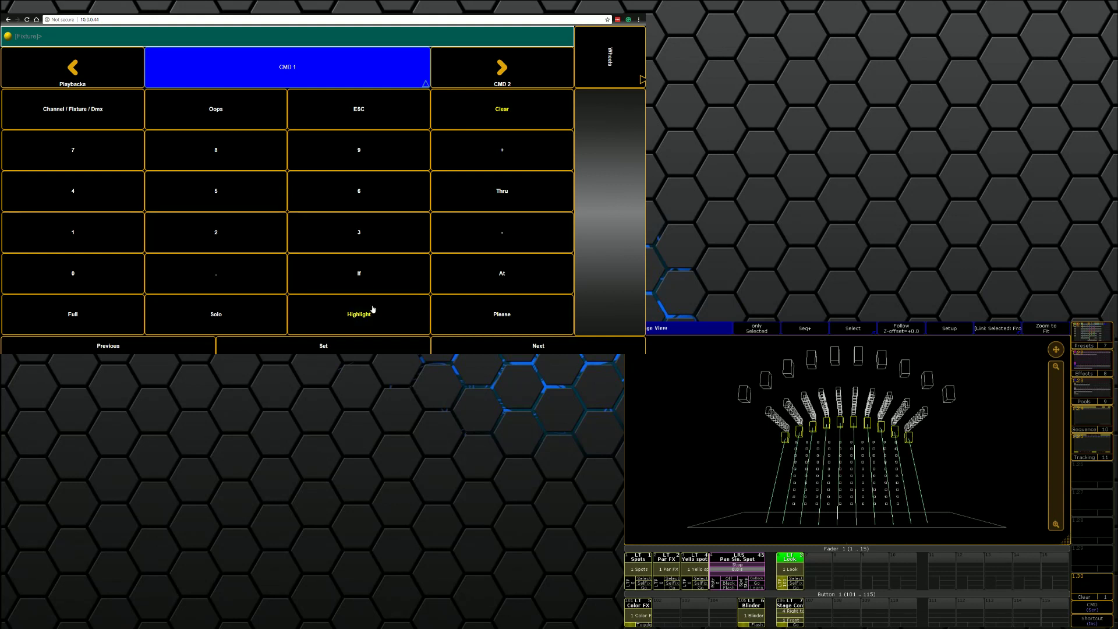
{"action": "left_click", "coordinate": [601, 60]}
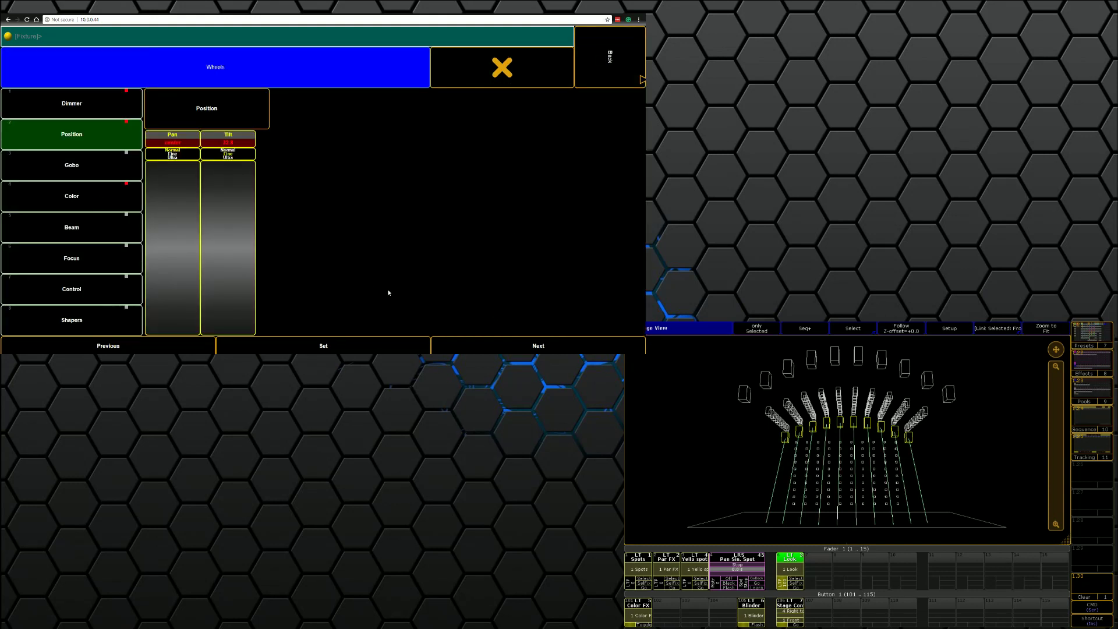
{"action": "left_click", "coordinate": [510, 348]}
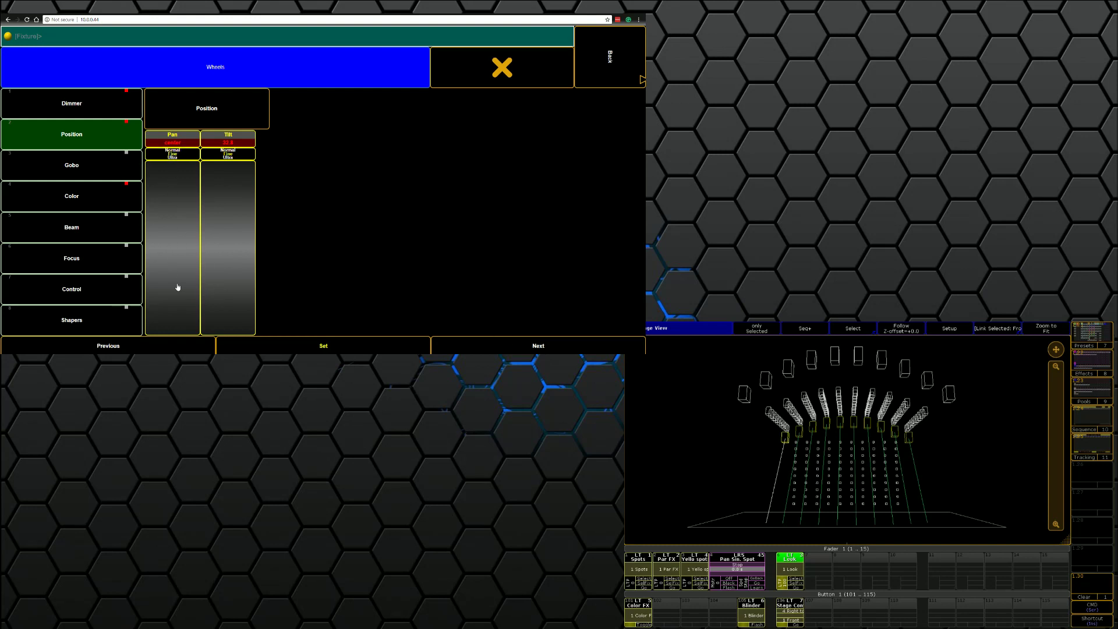
{"action": "mouse_move", "coordinate": [177, 287]}
{"action": "left_mouse_down"}
{"action": "mouse_move", "coordinate": [180, 193]}
{"action": "mouse_move", "coordinate": [155, 264]}
{"action": "mouse_move", "coordinate": [166, 291]}
{"action": "left_mouse_up"}
{"action": "left_click", "coordinate": [516, 346]}
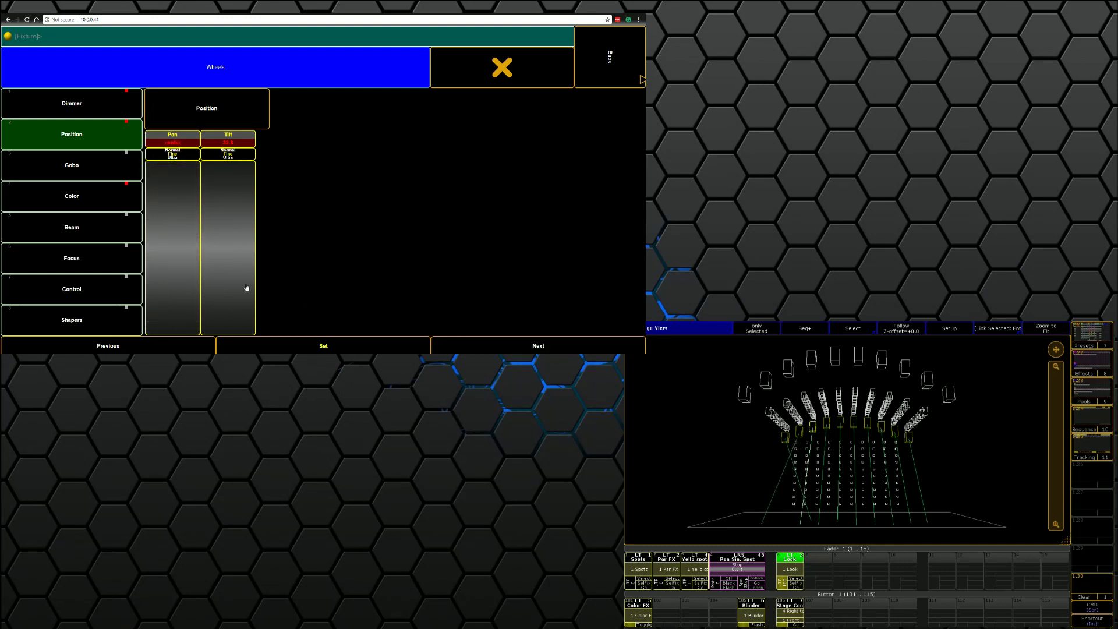
{"action": "left_click_drag", "start_coordinate": [183, 250], "coordinate": [189, 157]}
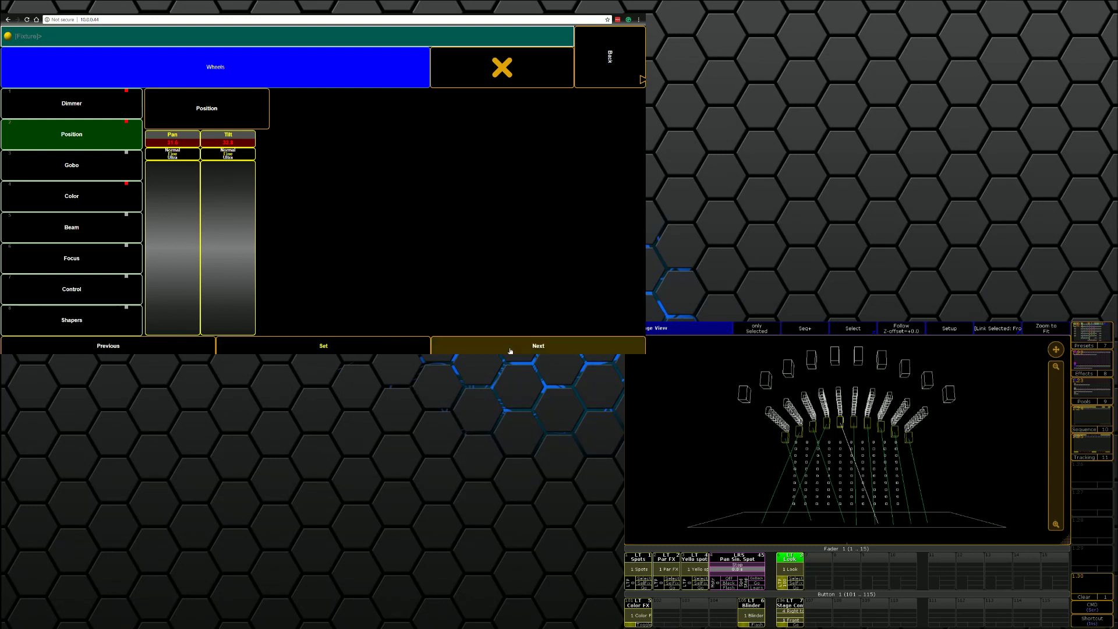
{"action": "left_click_drag", "start_coordinate": [164, 209], "coordinate": [153, 257]}
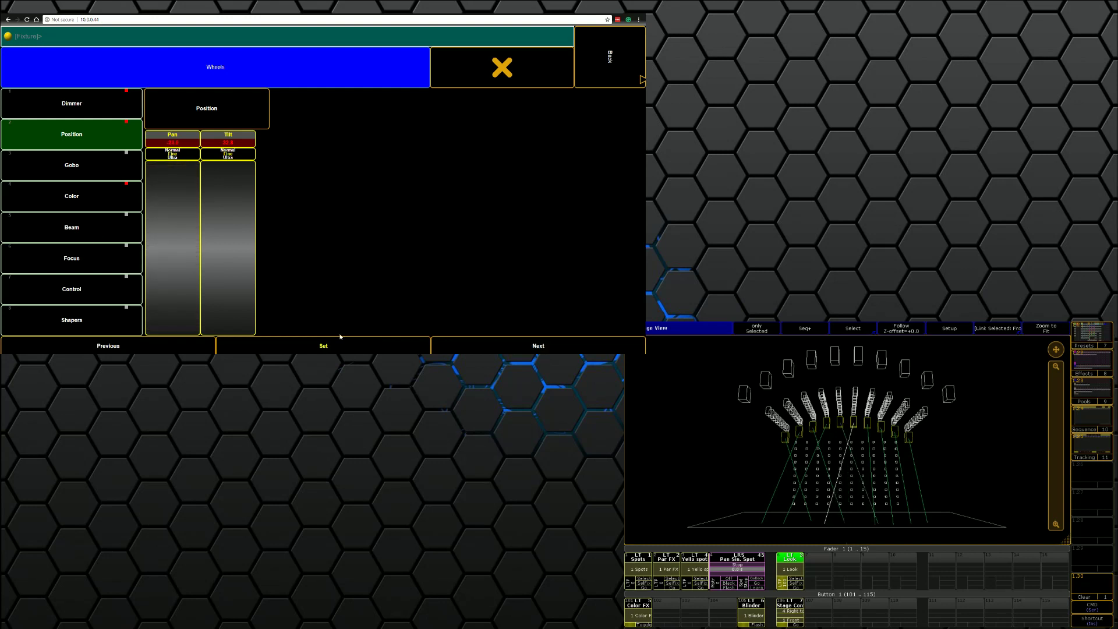
{"action": "left_click_drag", "start_coordinate": [167, 215], "coordinate": [210, 169]}
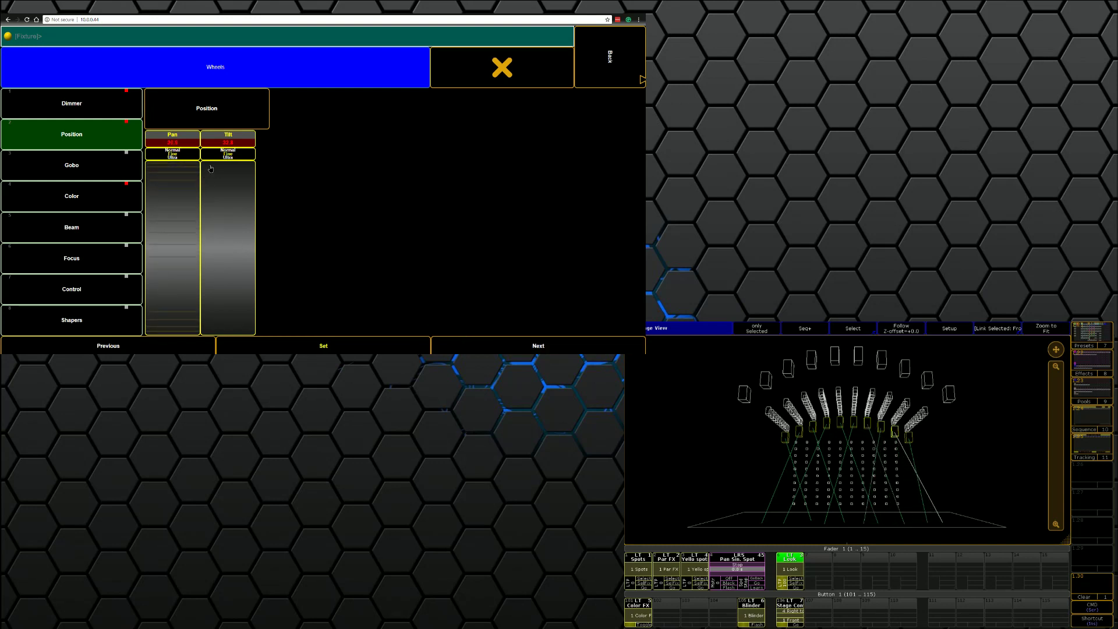
{"action": "left_click_drag", "start_coordinate": [198, 250], "coordinate": [165, 281]}
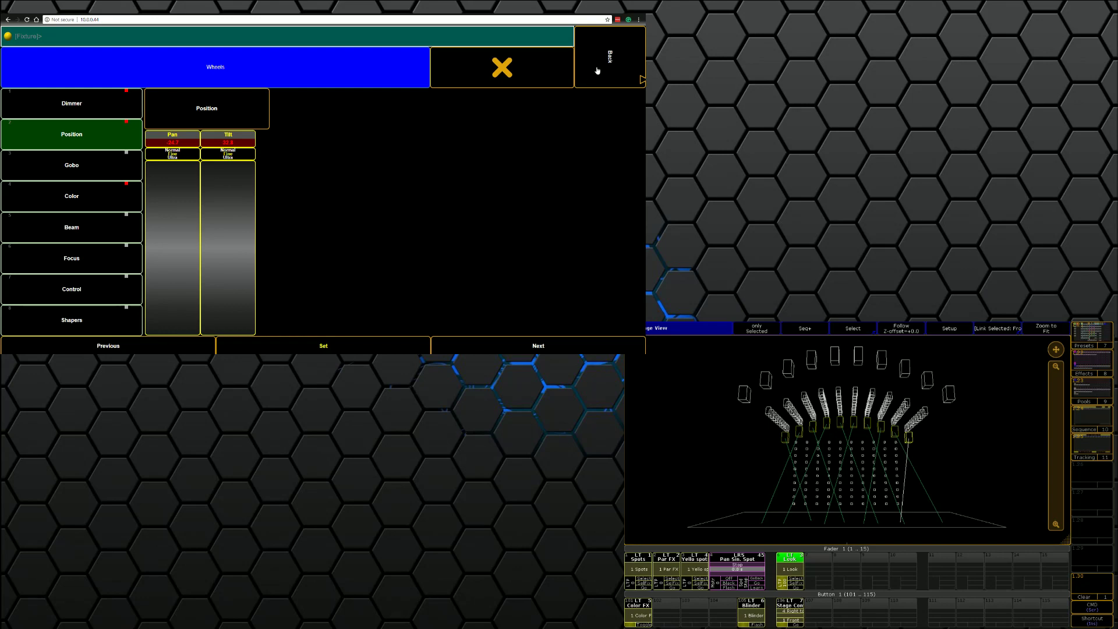
Step: Page the web remote through Fixture Sheet, Channel Sheet, group, preset, macro and world pools to the Executor Sheet
{"action": "left_click", "coordinate": [581, 76]}
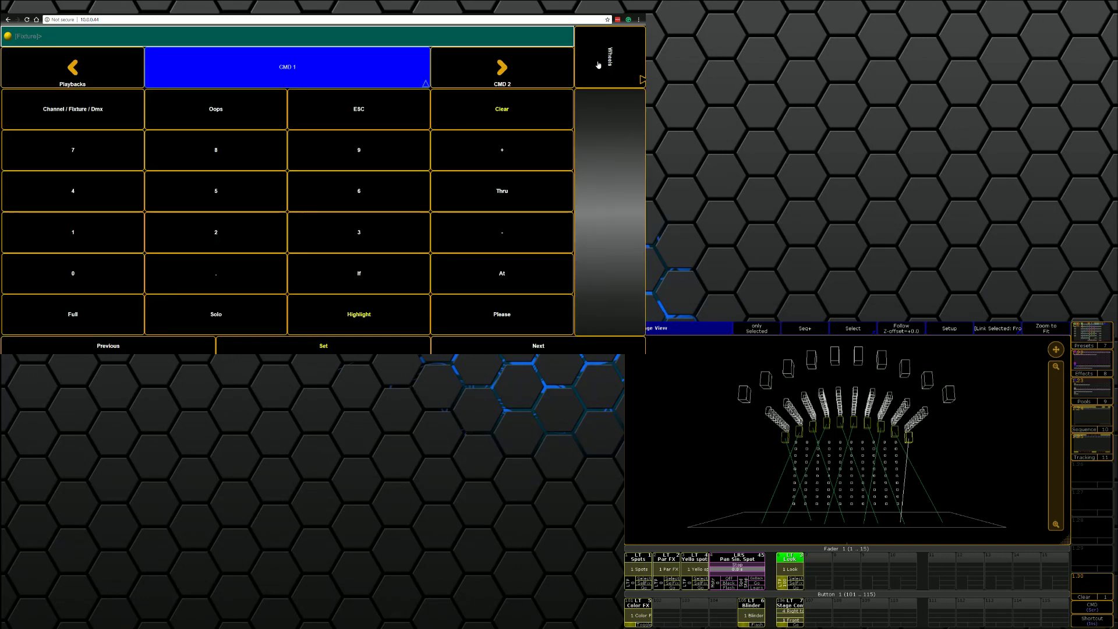
{"action": "left_click", "coordinate": [511, 76]}
{"action": "left_click", "coordinate": [512, 77]}
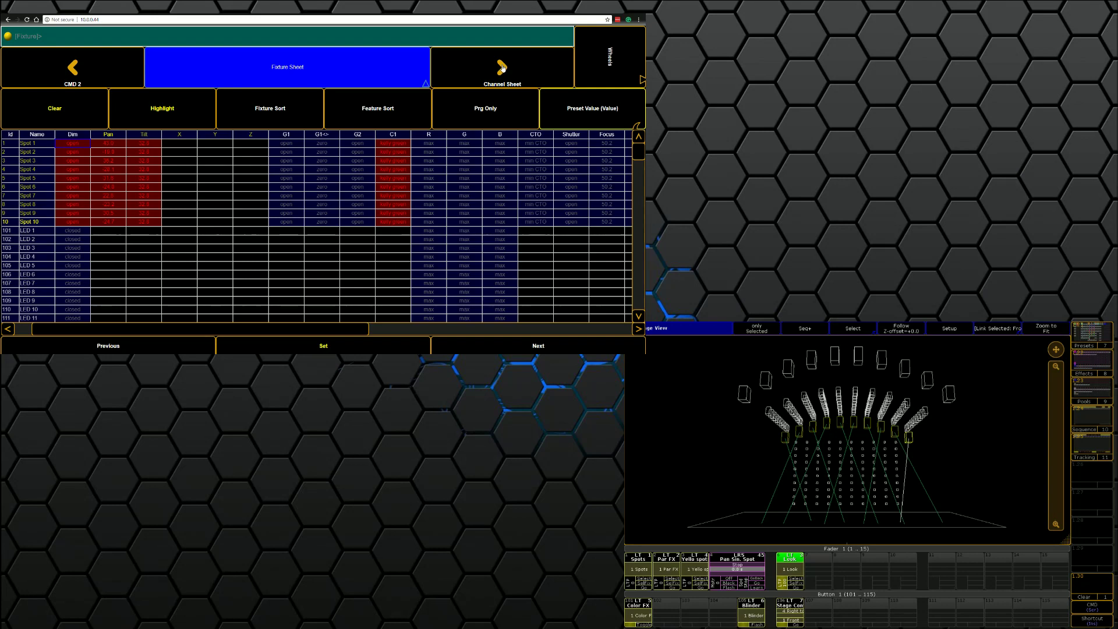
{"action": "left_click", "coordinate": [503, 69]}
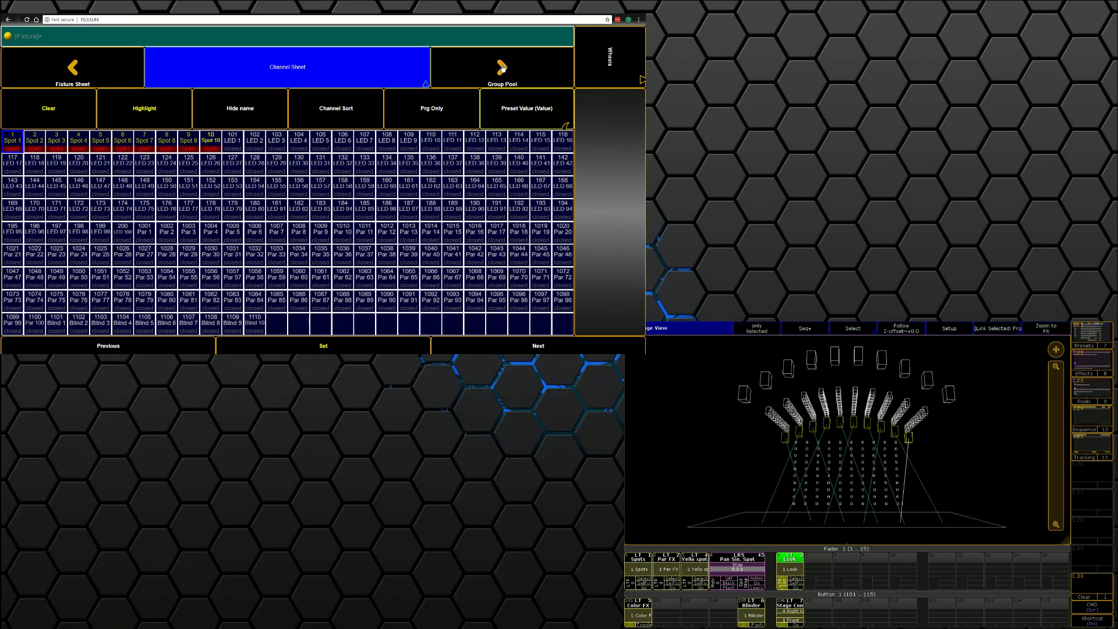
{"action": "left_click", "coordinate": [503, 68]}
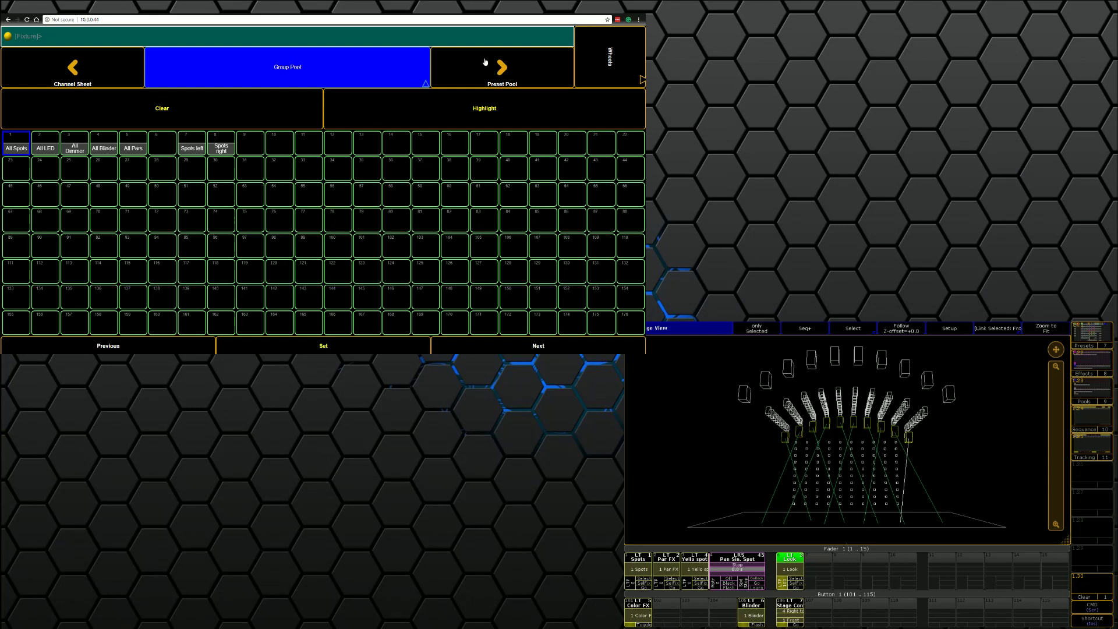
{"action": "left_click", "coordinate": [488, 74]}
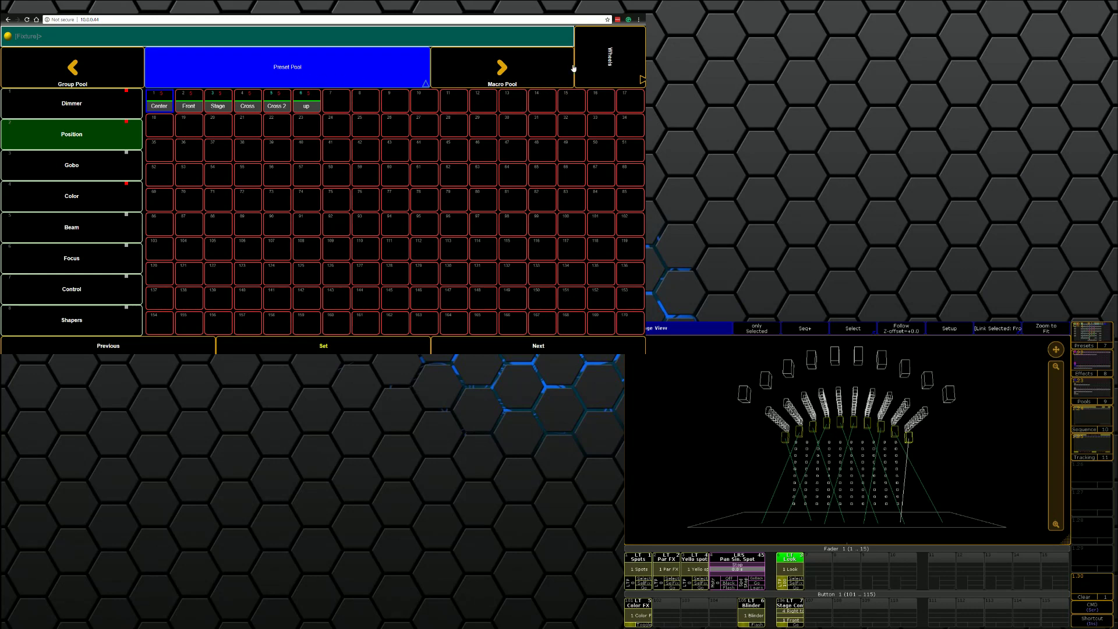
{"action": "left_click", "coordinate": [557, 71]}
{"action": "left_click", "coordinate": [542, 69]}
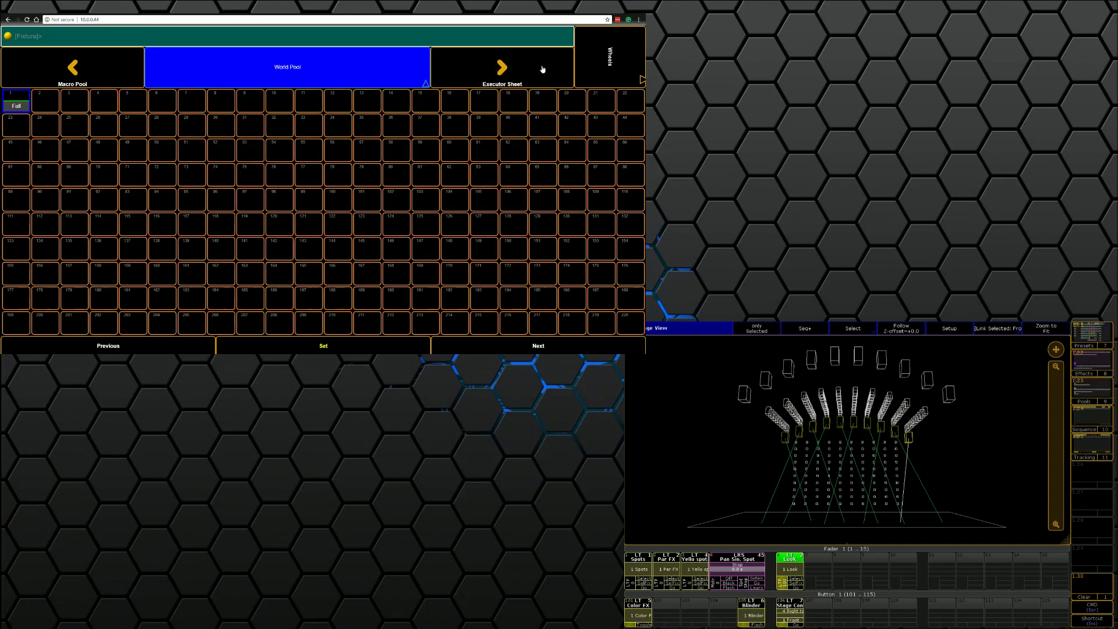
{"action": "left_click", "coordinate": [542, 68]}
Step: Store the positioned look as a cue on executor 10
{"action": "left_click", "coordinate": [543, 69]}
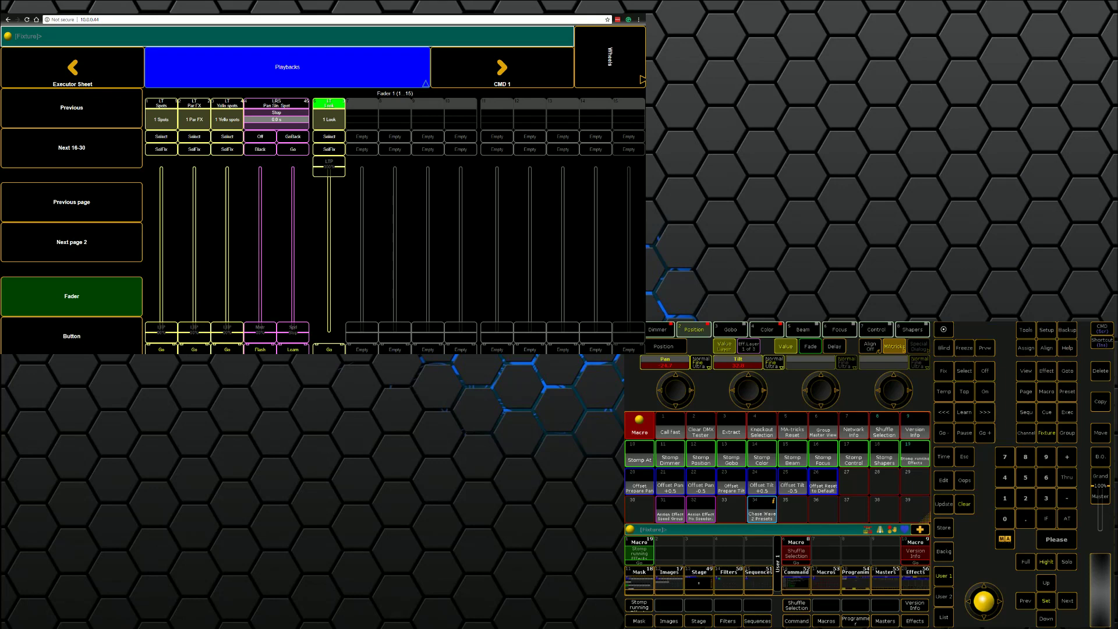
{"action": "left_click", "coordinate": [945, 527]}
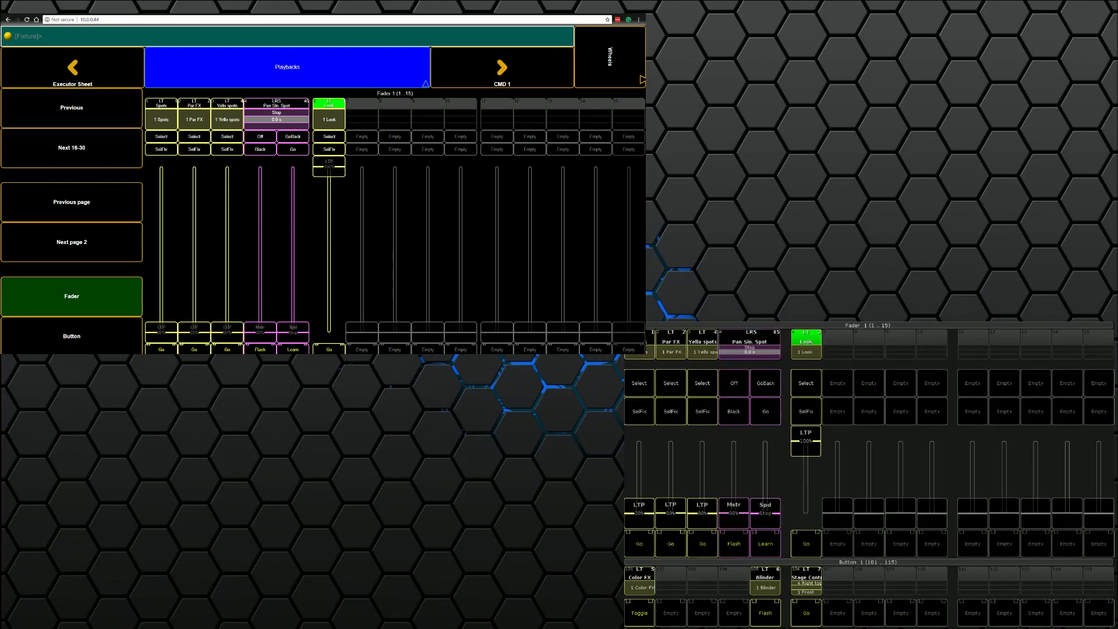
{"action": "left_click", "coordinate": [933, 345]}
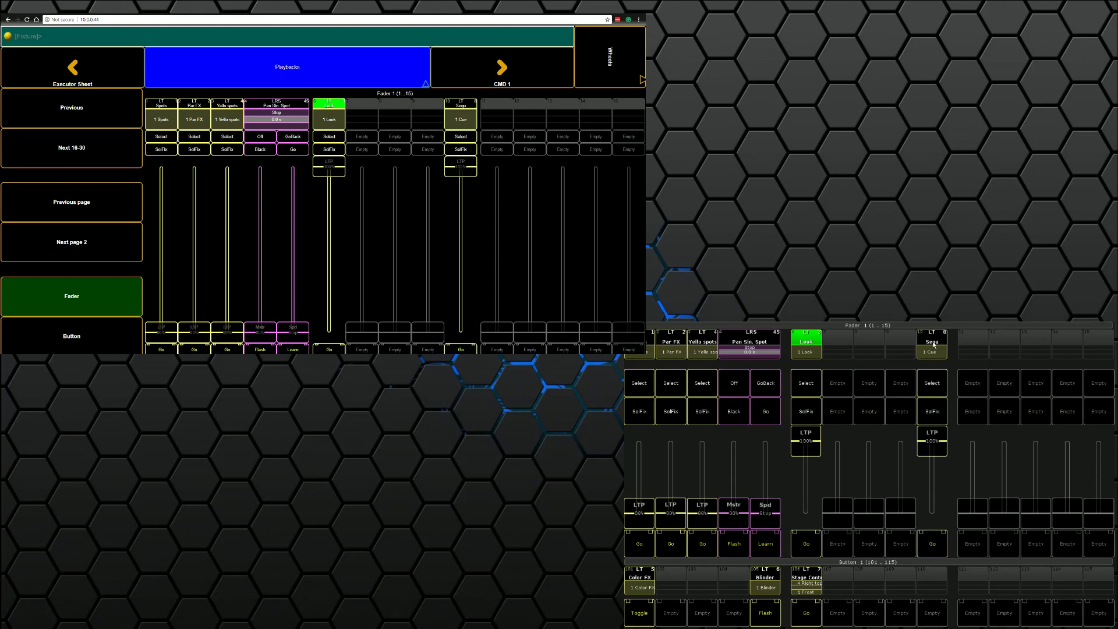
Step: Test executor 10 by raising its fader, lowering it to half, then back to zero
{"action": "mouse_move", "coordinate": [942, 444]}
{"action": "left_mouse_down"}
{"action": "mouse_move", "coordinate": [933, 512]}
{"action": "mouse_move", "coordinate": [933, 441]}
{"action": "left_mouse_up"}
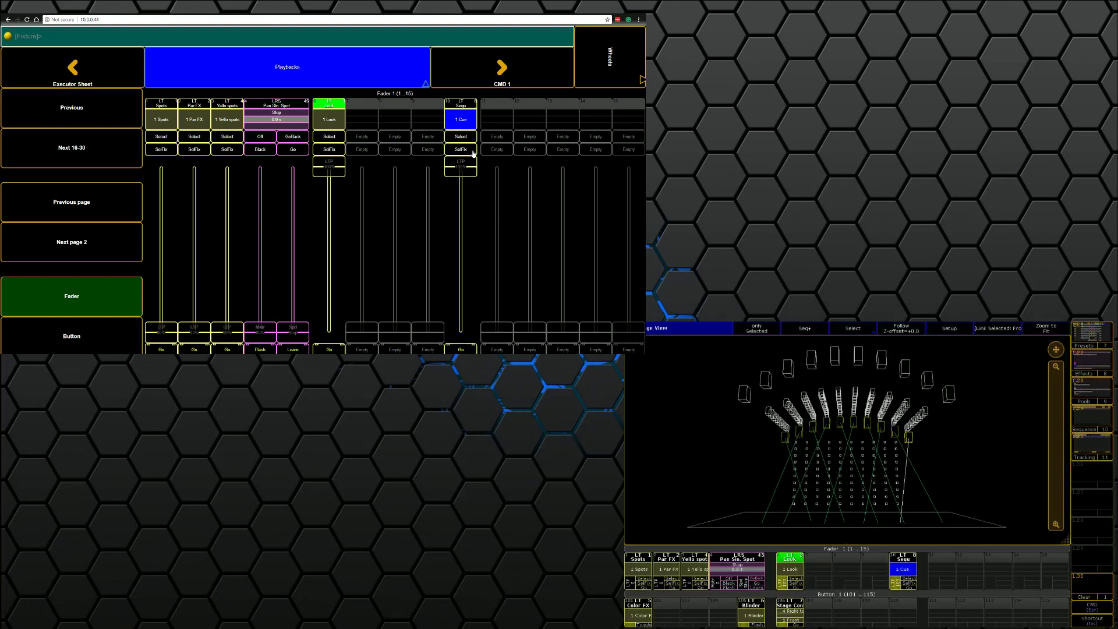
{"action": "mouse_move", "coordinate": [462, 170]}
{"action": "left_mouse_down"}
{"action": "mouse_move", "coordinate": [461, 326]}
{"action": "mouse_move", "coordinate": [461, 166]}
{"action": "left_mouse_up"}
{"action": "left_click", "coordinate": [1092, 606]}
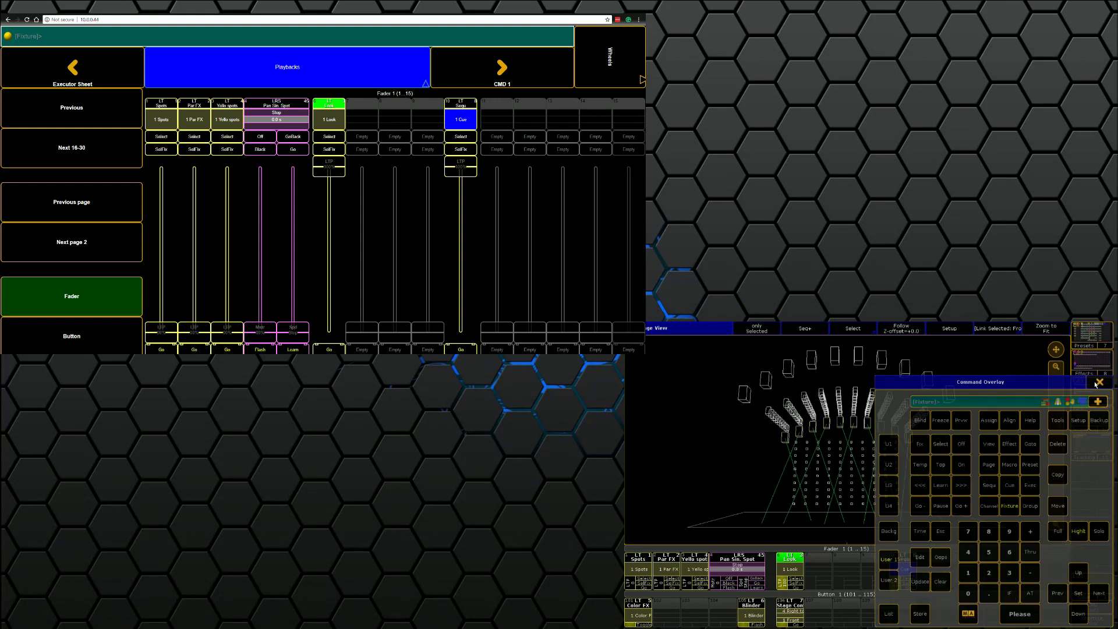
{"action": "key", "text": "Escape"}
{"action": "left_click_drag", "start_coordinate": [461, 167], "coordinate": [461, 297]}
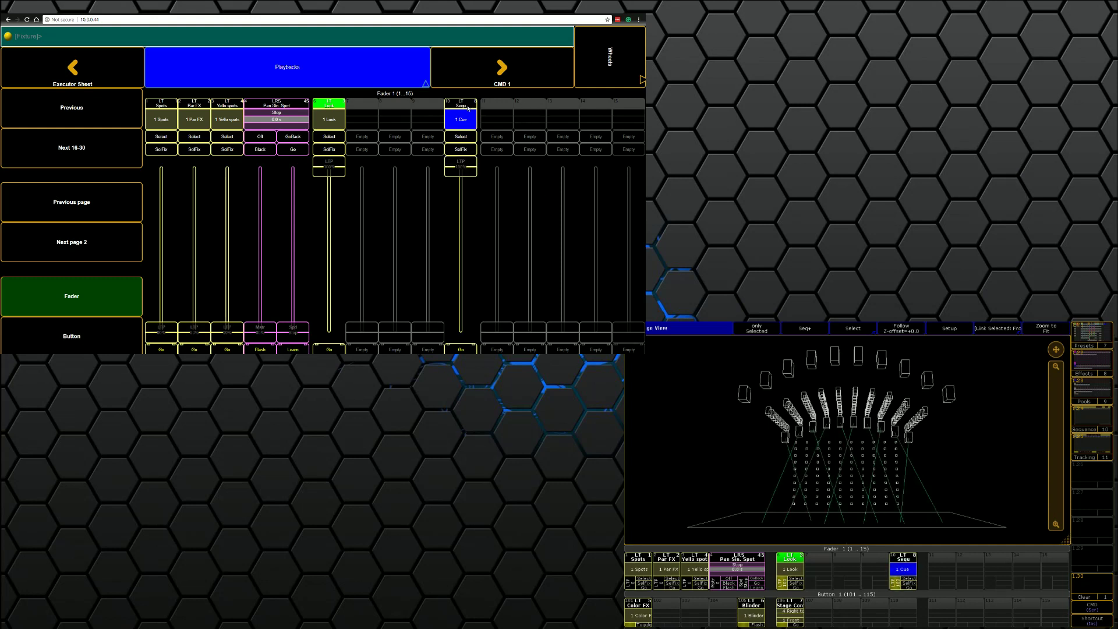
{"action": "left_click", "coordinate": [481, 76]}
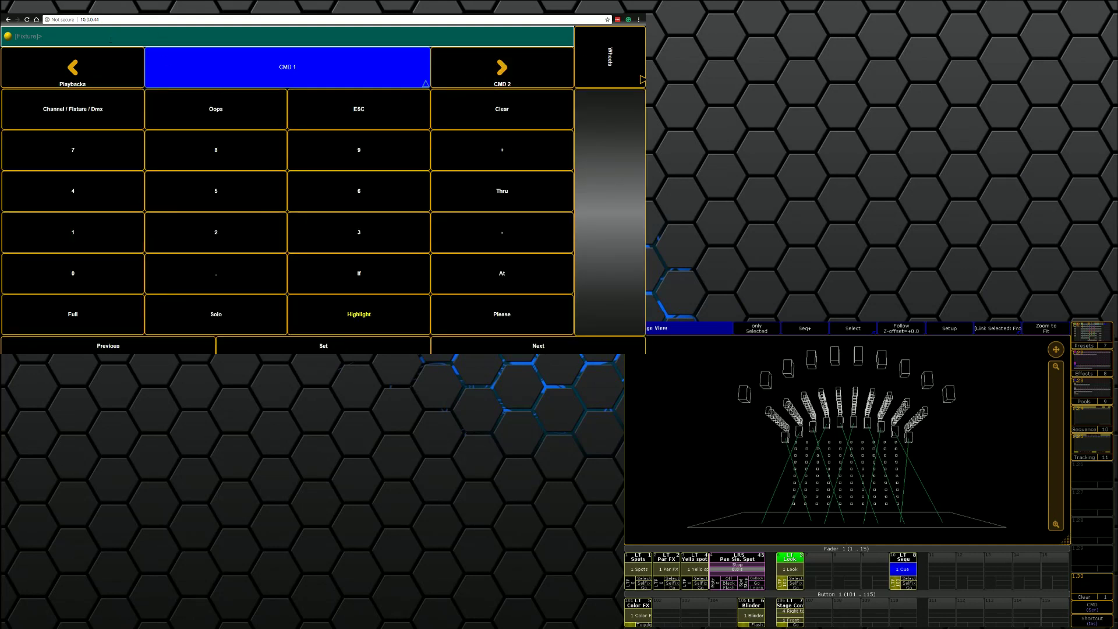
Step: Label executor 1.10 "Test" with a label command on the command line
{"action": "left_click", "coordinate": [105, 78]}
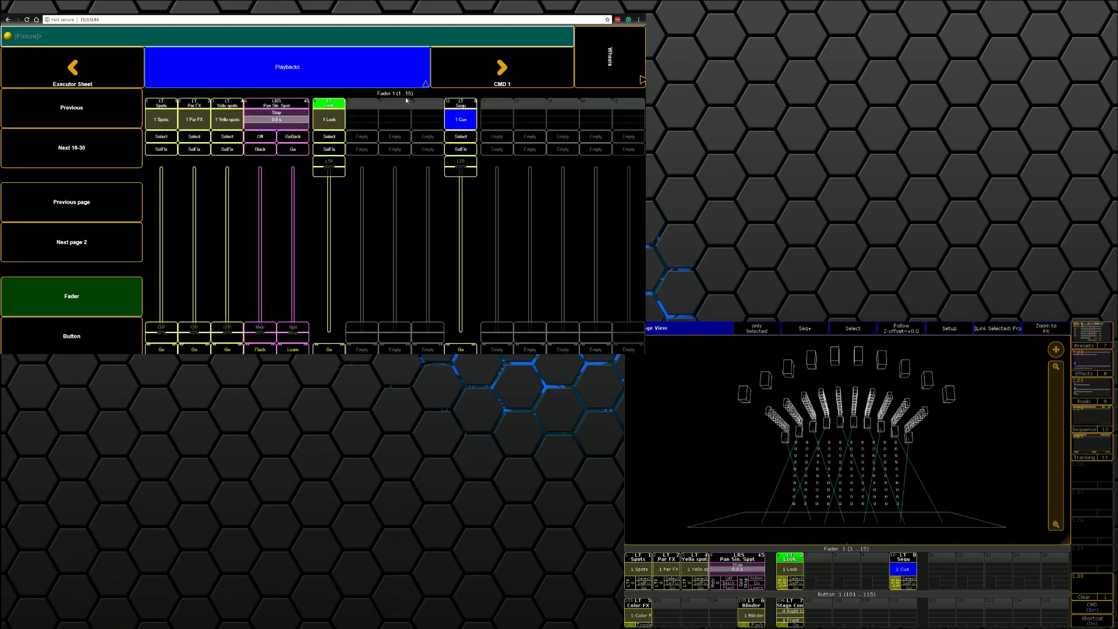
{"action": "left_click", "coordinate": [495, 81]}
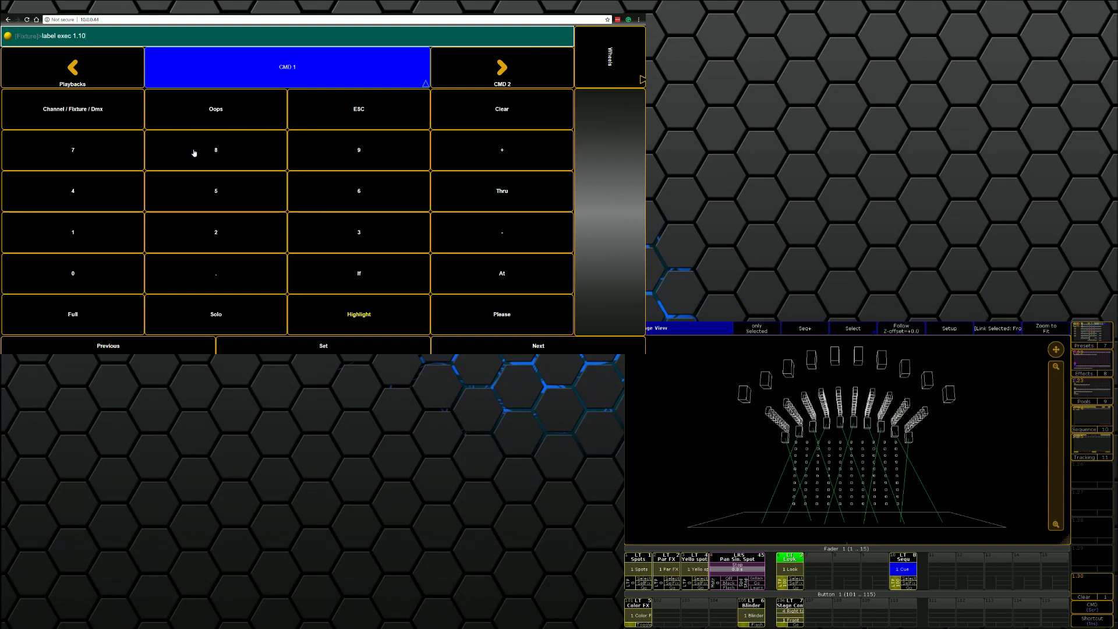
{"action": "key", "text": "Return"}
{"action": "type", "text": "Test\""}
{"action": "key", "text": "Return"}
{"action": "left_click", "coordinate": [97, 70]}
Step: Raise the Test executor 10 fader to around 76% to play its stored cue
{"action": "left_click_drag", "start_coordinate": [460, 169], "coordinate": [473, 323]}
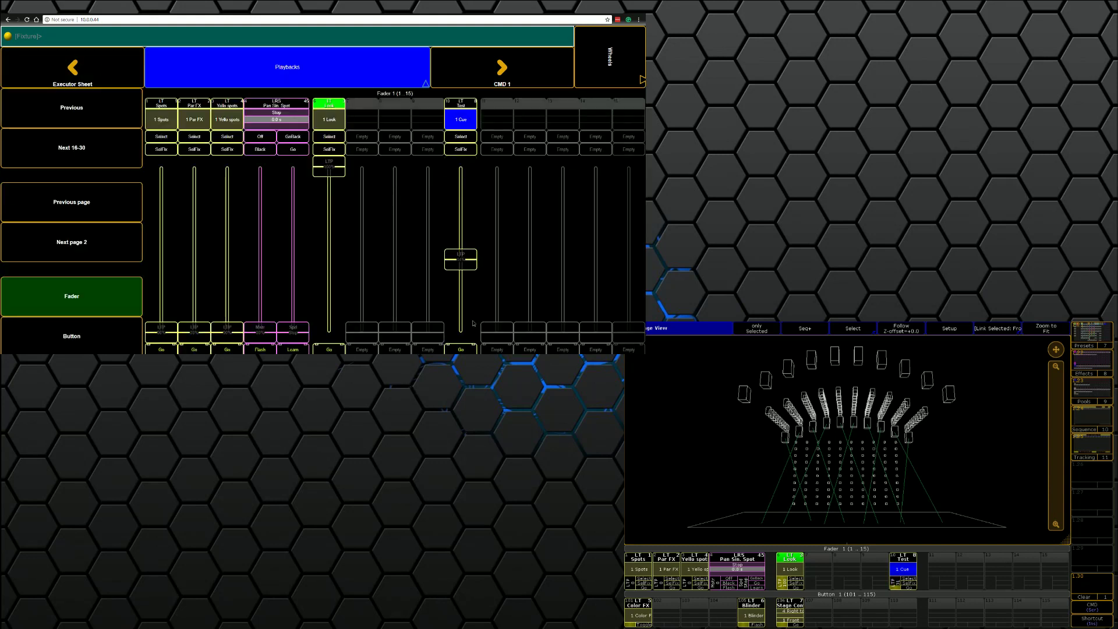
{"action": "left_click_drag", "start_coordinate": [472, 261], "coordinate": [471, 207]}
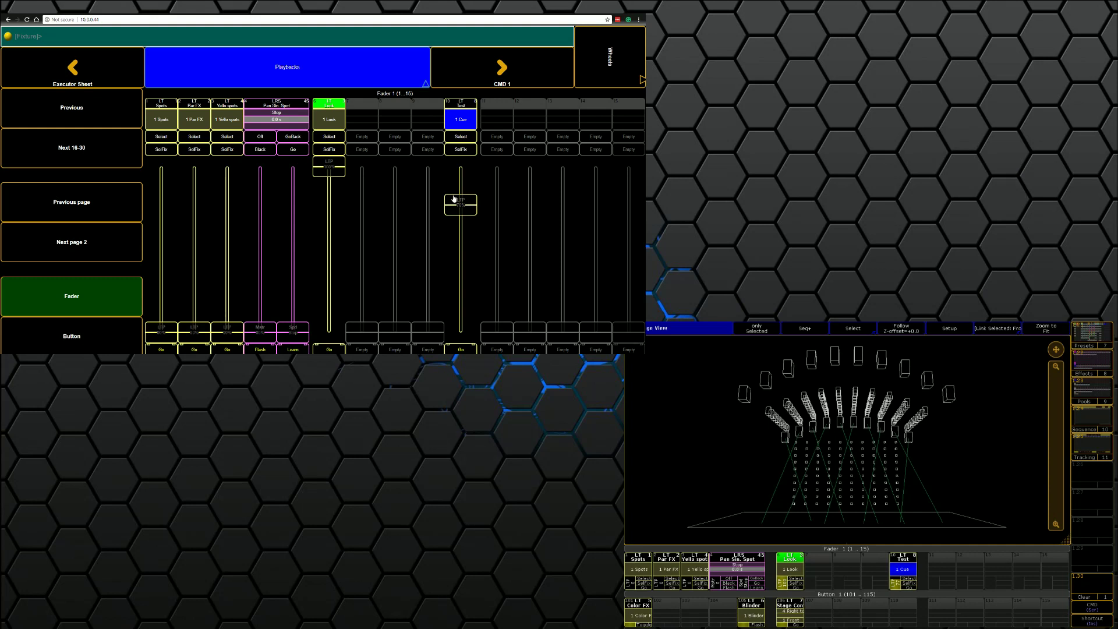
{"action": "left_click_drag", "start_coordinate": [452, 199], "coordinate": [443, 156]}
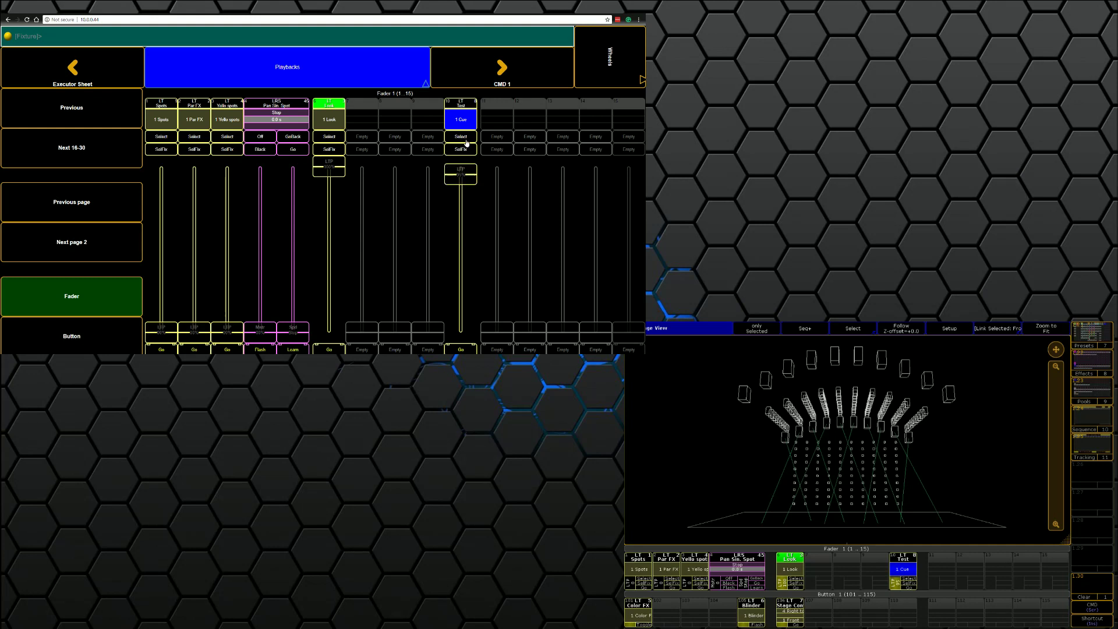